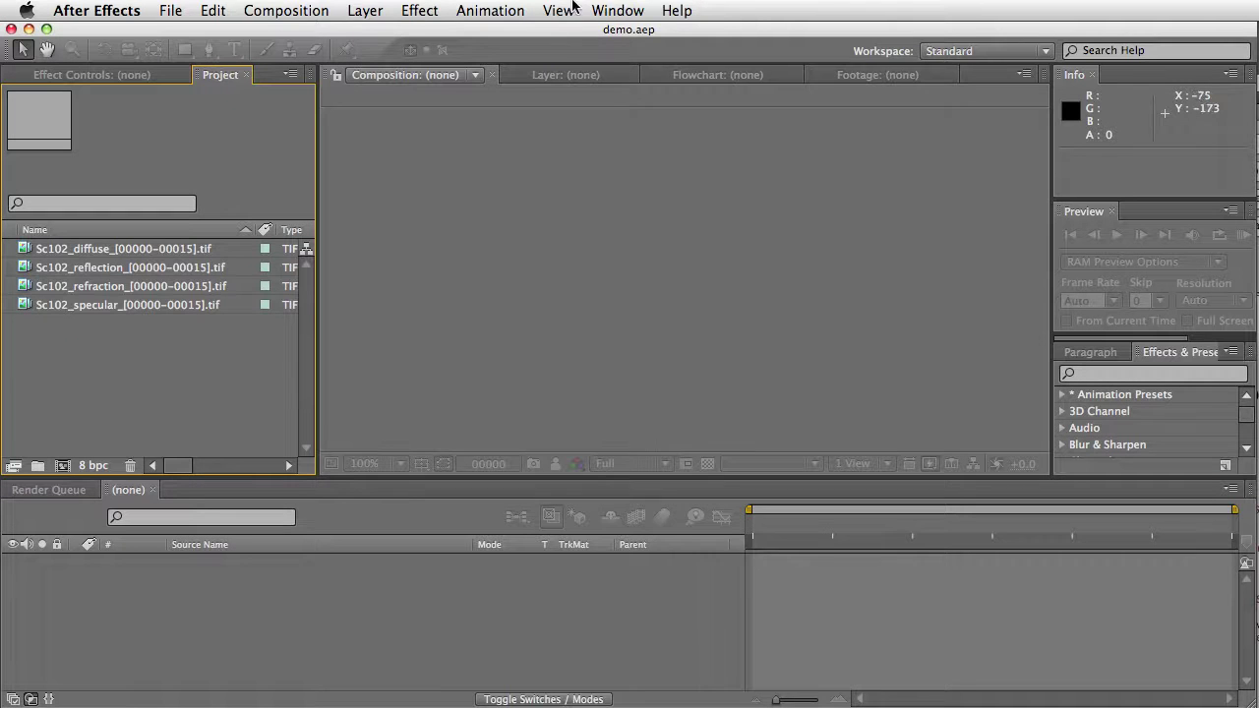
Launch the Batch Search-n-Replace Paths.jsx script panel from the Window menu.
{"action": "left_click", "coordinate": [618, 10]}
{"action": "left_click", "coordinate": [698, 554]}
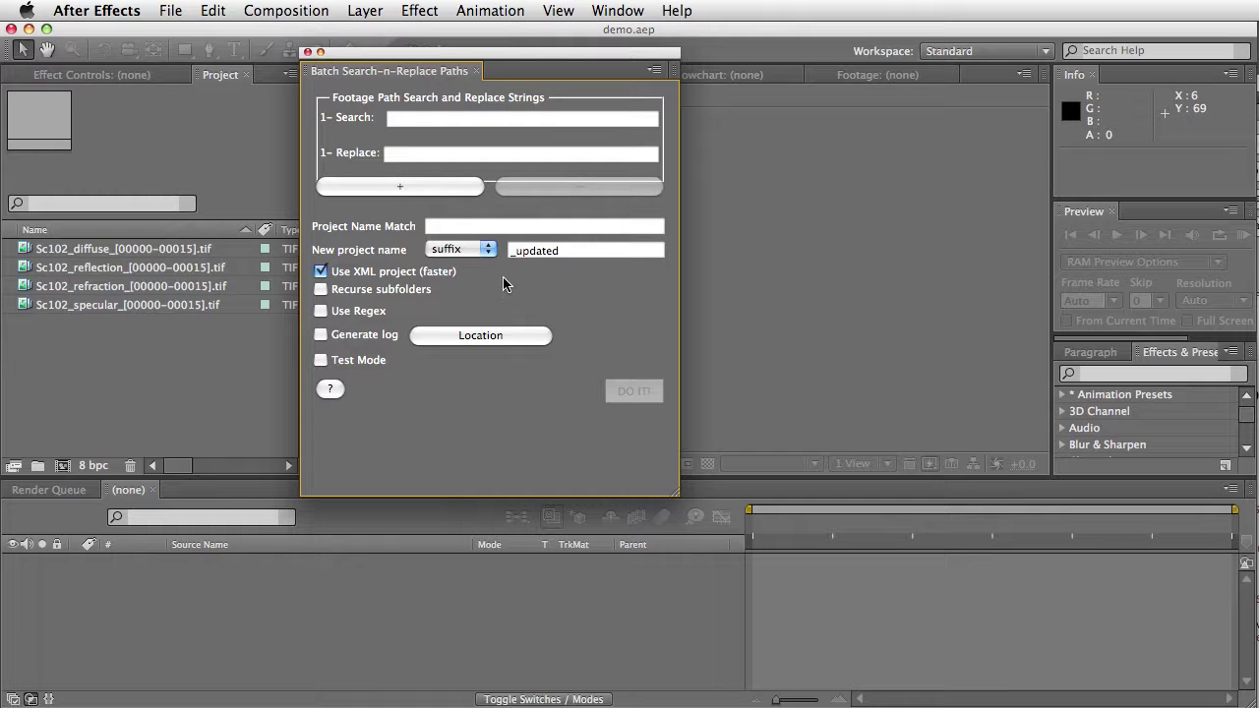
Add three more search/replace pairs and enlarge the panel to reveal all options.
{"action": "left_click", "coordinate": [398, 190]}
{"action": "left_click", "coordinate": [388, 262]}
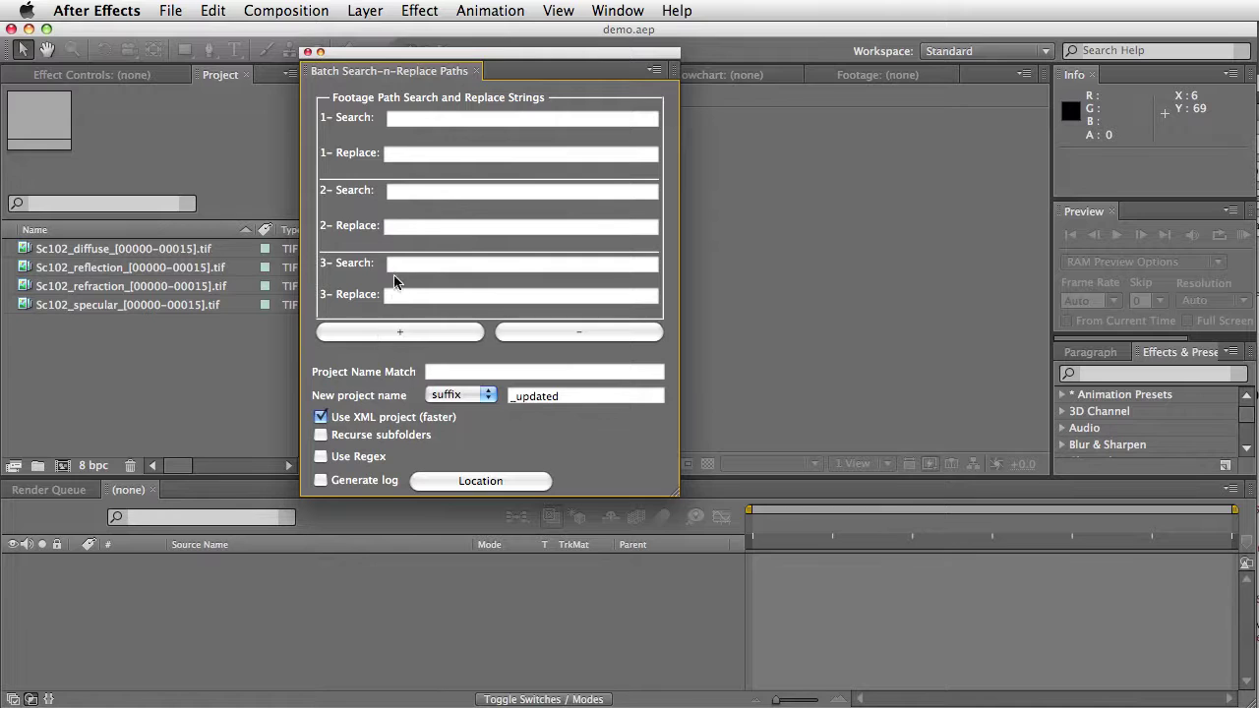
{"action": "left_click", "coordinate": [379, 333]}
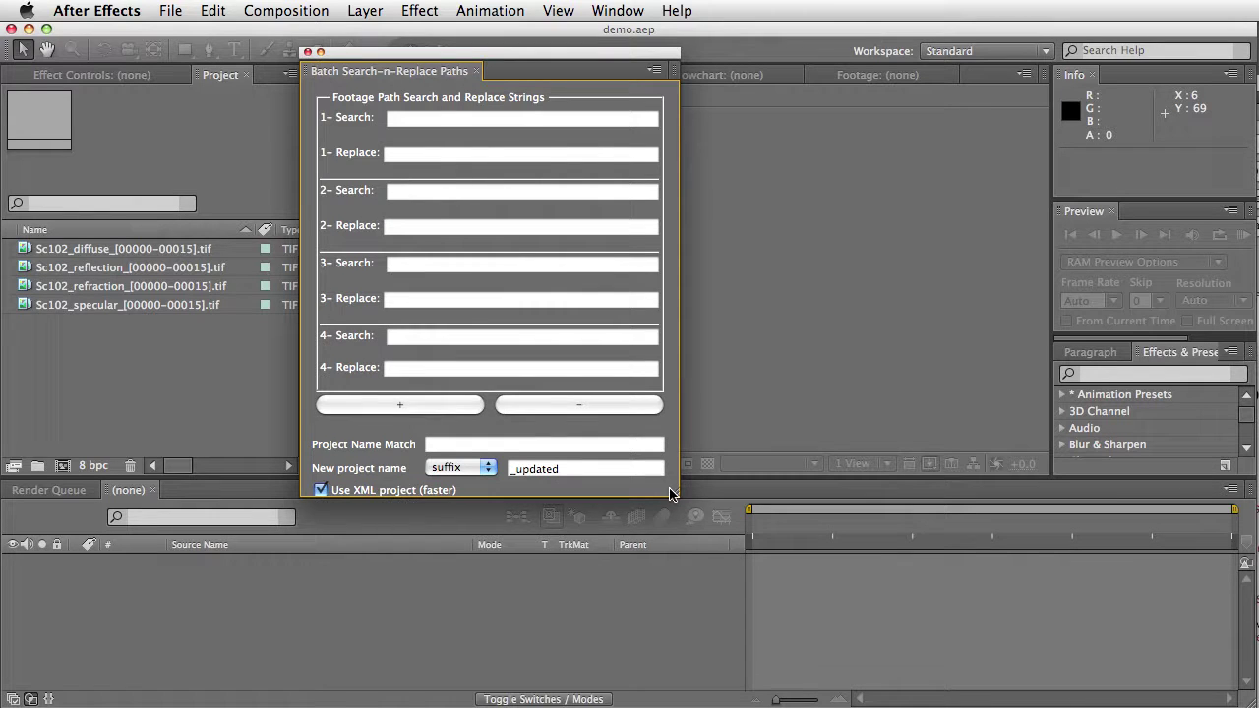
{"action": "left_click_drag", "start_coordinate": [669, 494], "coordinate": [673, 637]}
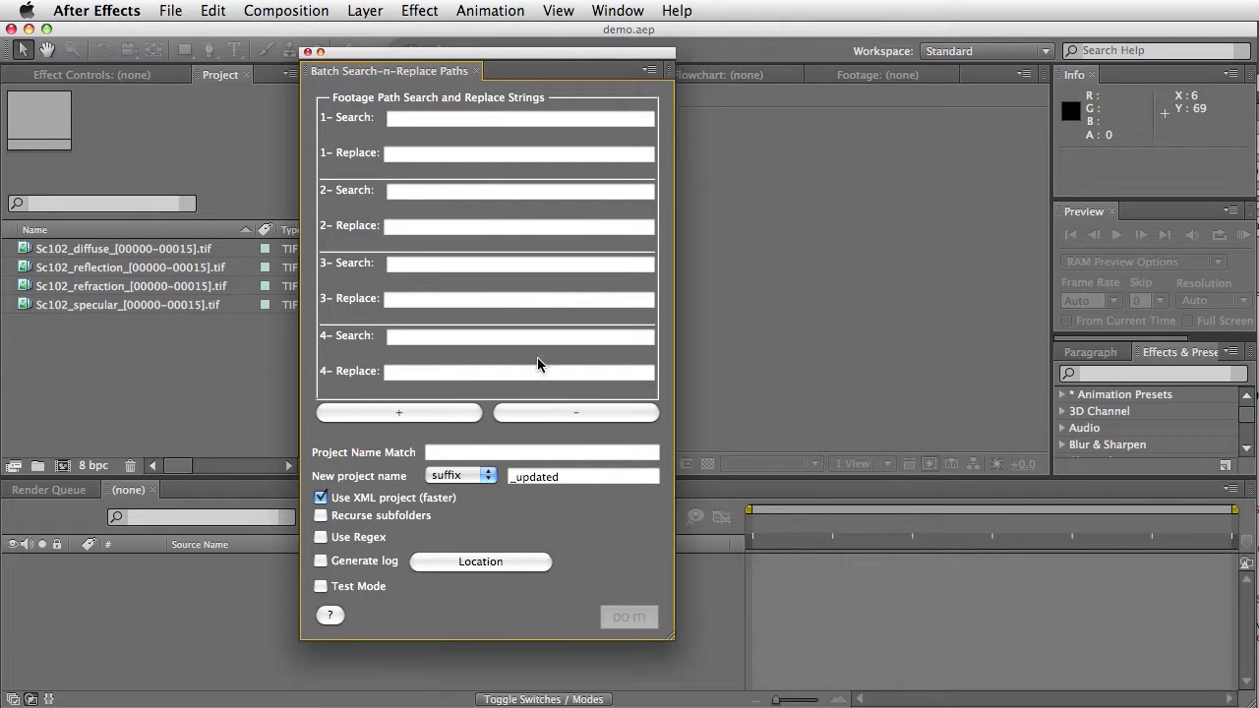
Remove the fourth and third pairs, leaving two, and move the panel right.
{"action": "left_click", "coordinate": [571, 417]}
{"action": "left_click", "coordinate": [591, 341]}
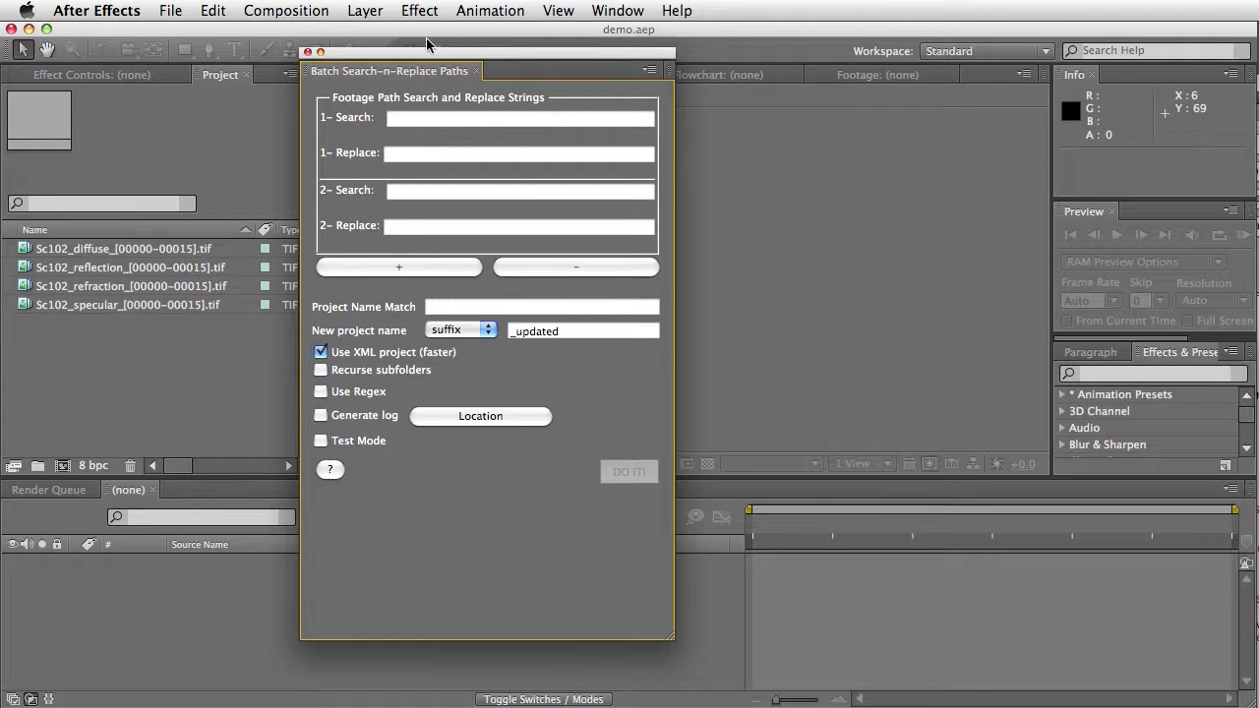
{"action": "left_click_drag", "start_coordinate": [416, 61], "coordinate": [622, 55]}
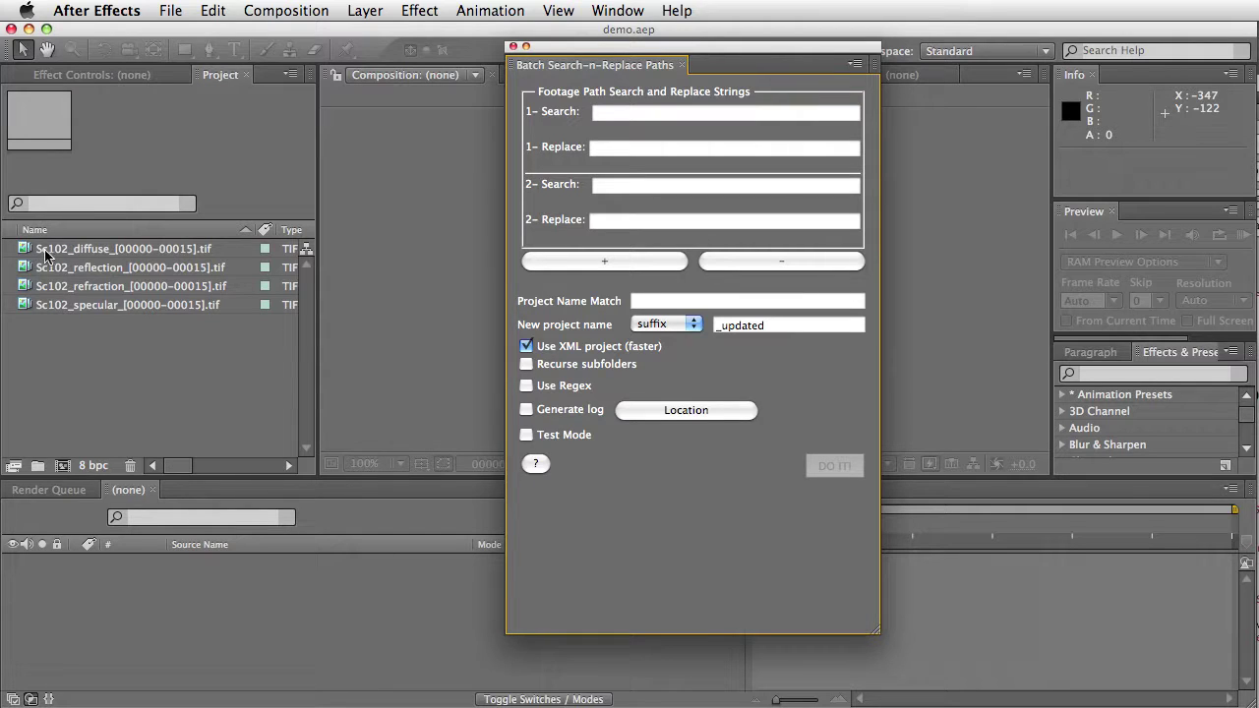
In Finder, uncover the Demo folder and browse to the Renders/1210/Scene 103 folder.
{"action": "left_click", "coordinate": [723, 686]}
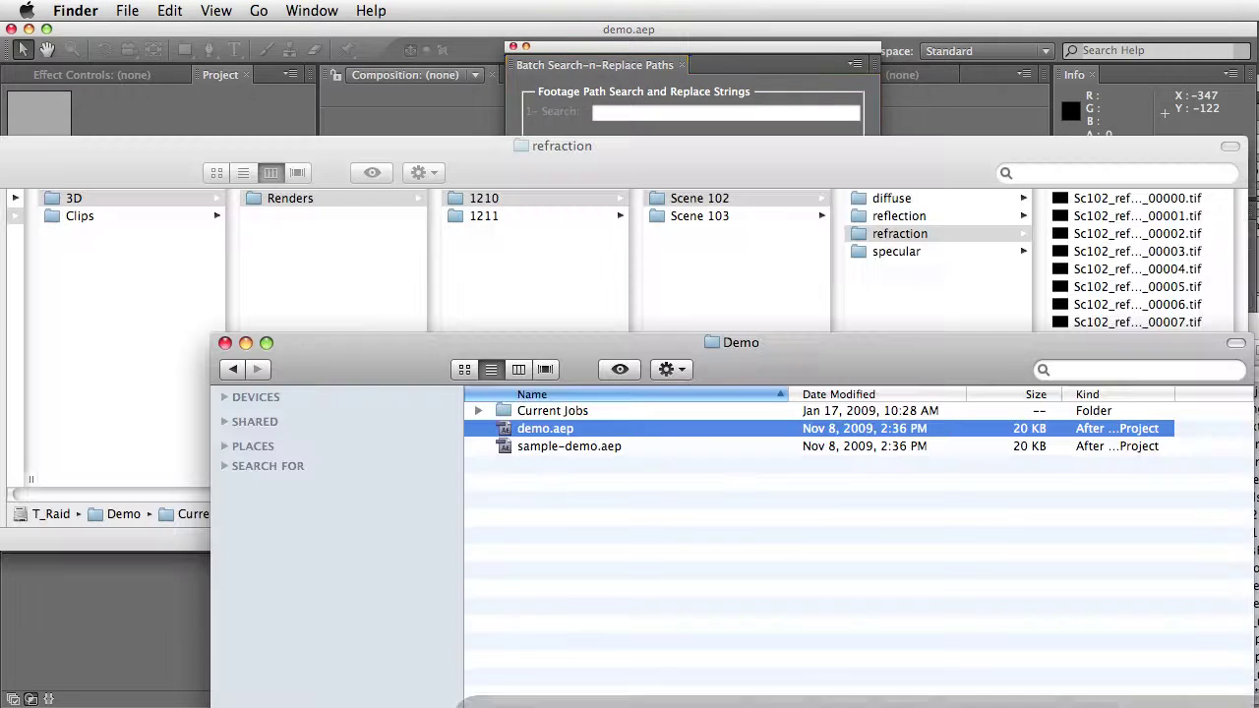
{"action": "left_click_drag", "start_coordinate": [675, 147], "coordinate": [674, 345]}
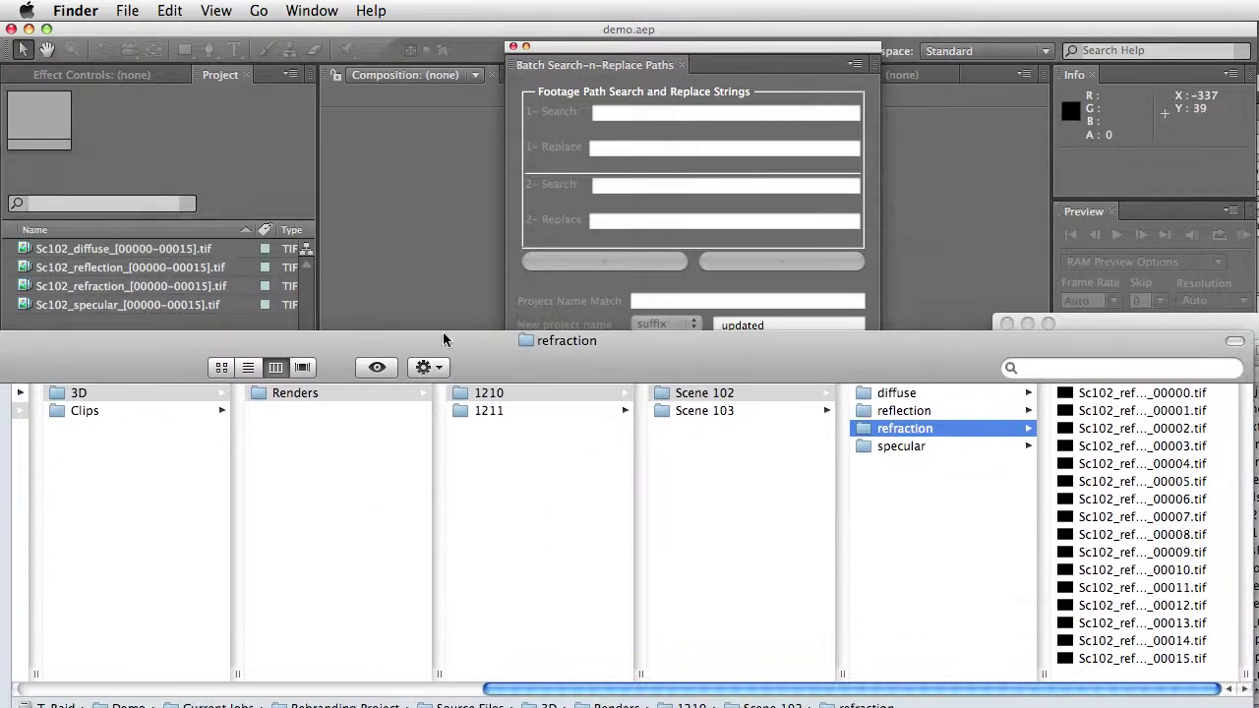
{"action": "left_click_drag", "start_coordinate": [512, 342], "coordinate": [236, 419]}
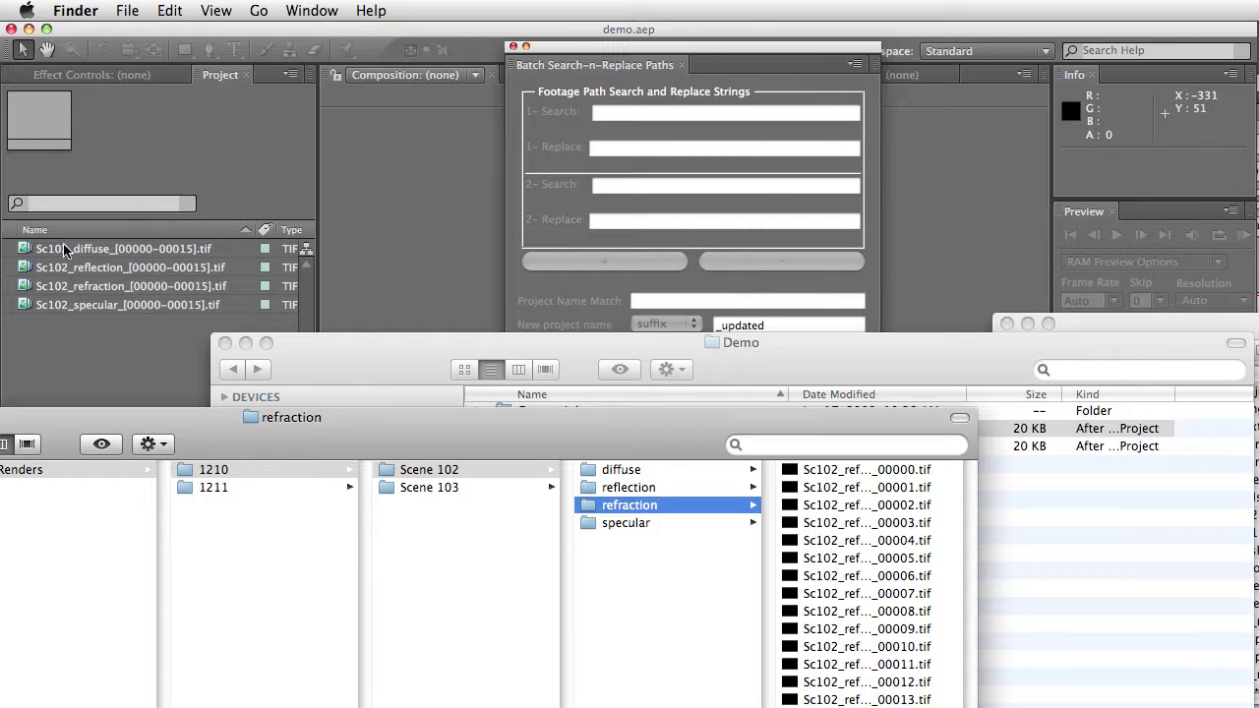
{"action": "left_click", "coordinate": [424, 486]}
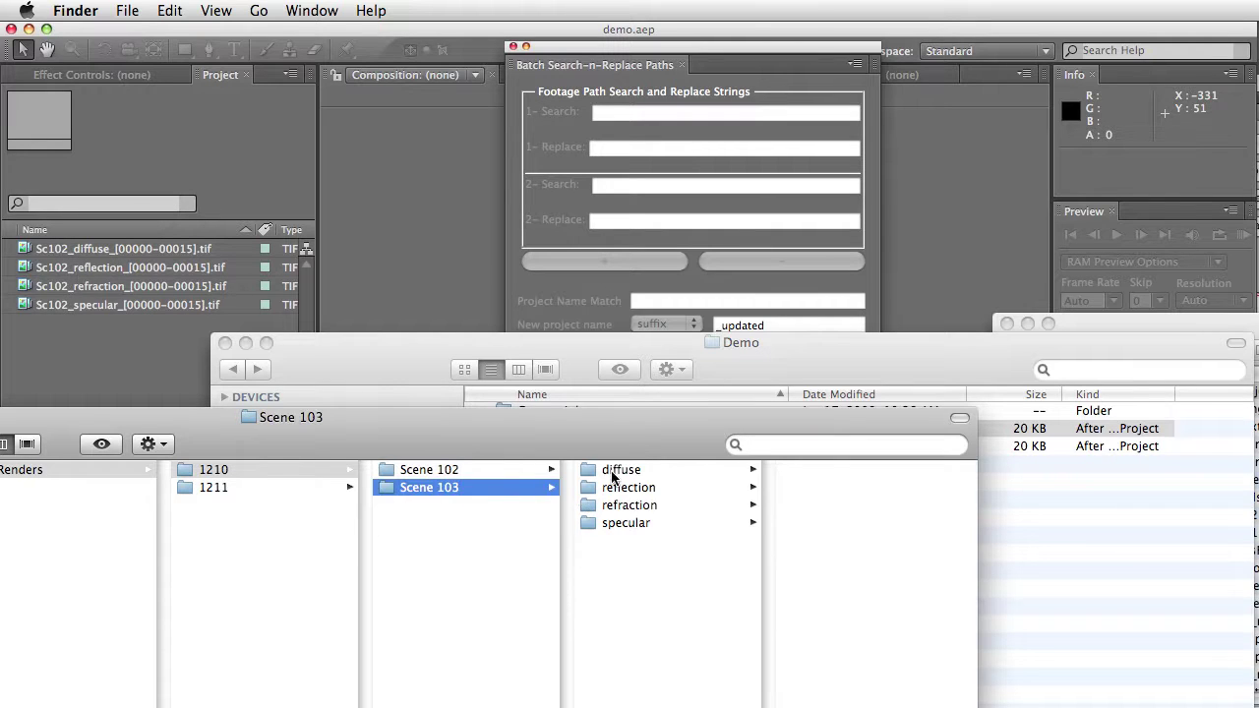
{"action": "left_click", "coordinate": [631, 469]}
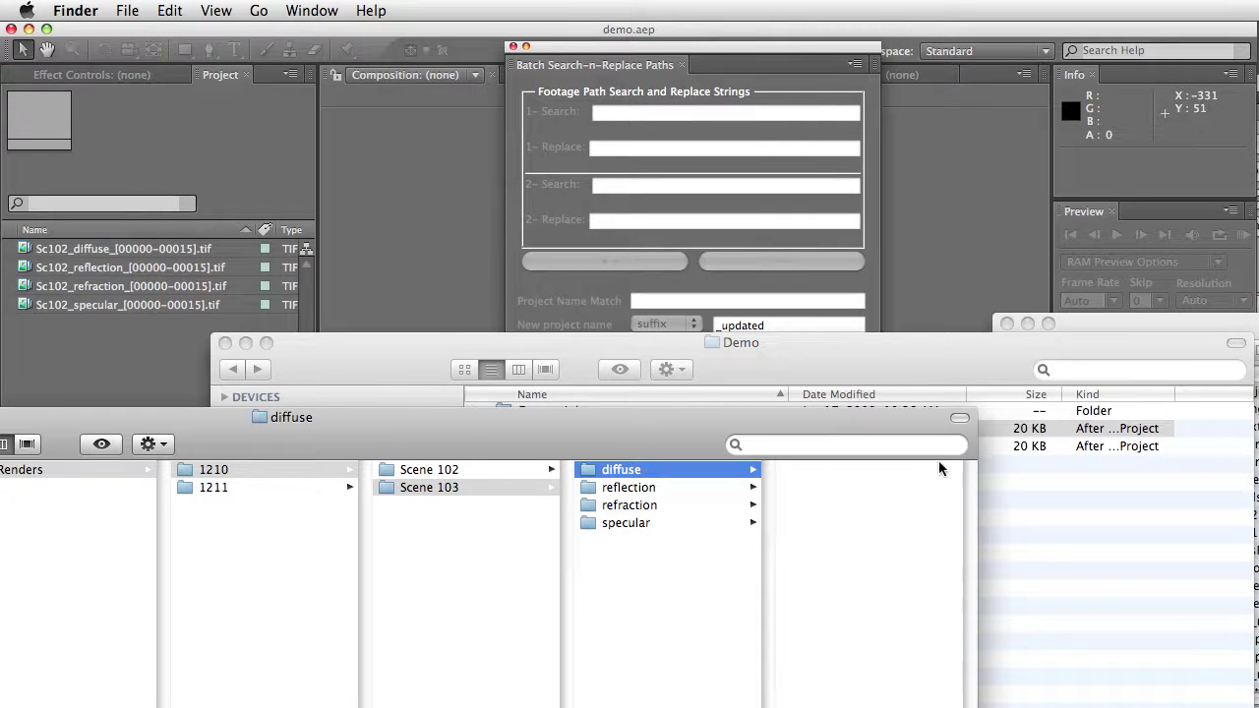
{"action": "left_click", "coordinate": [439, 471]}
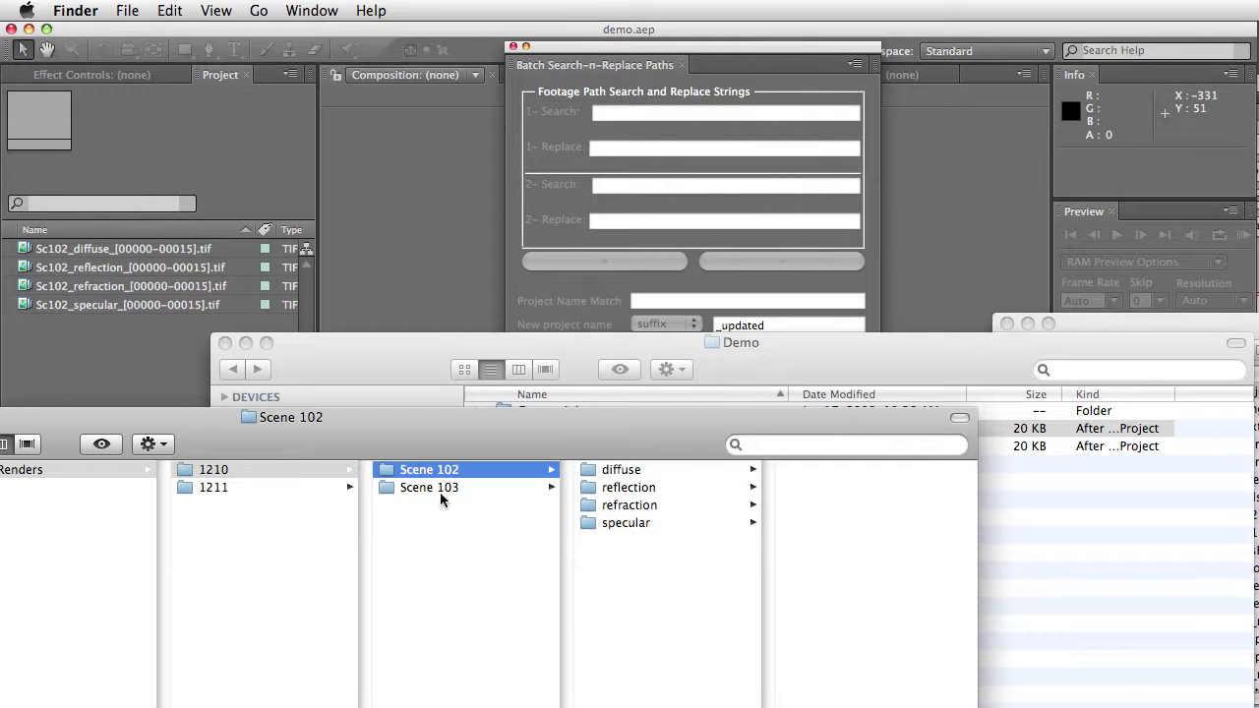
{"action": "left_click", "coordinate": [452, 488]}
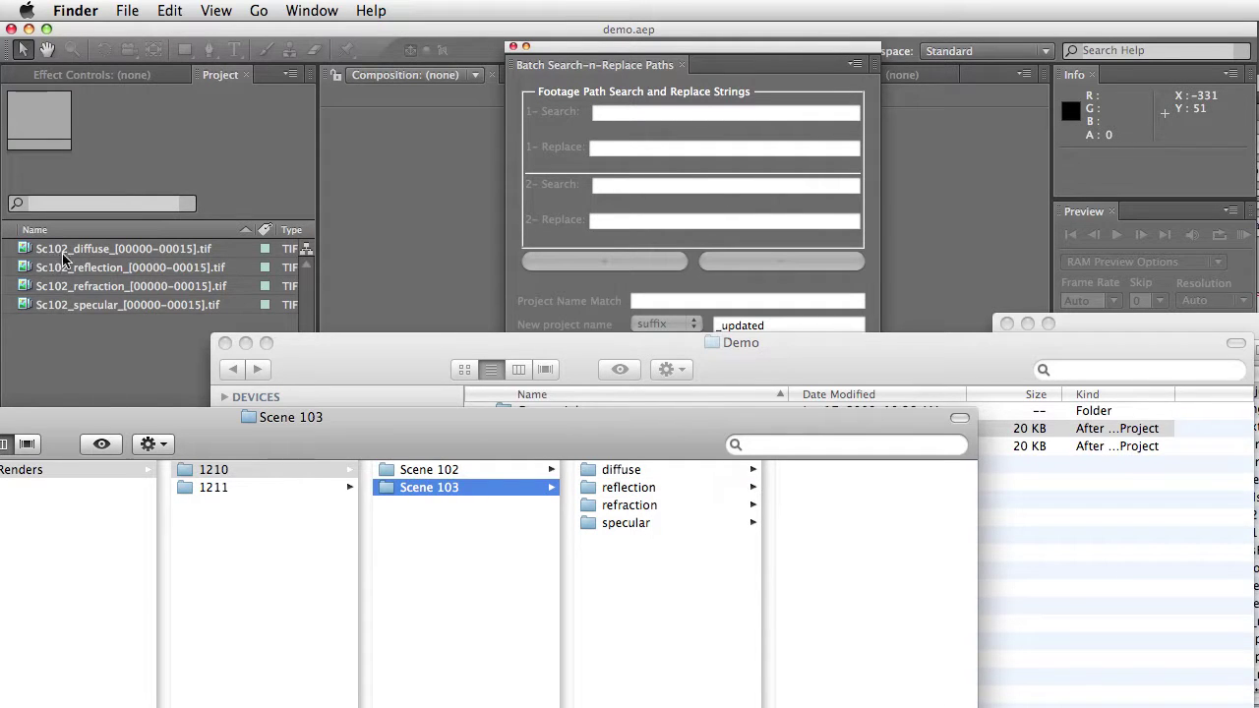
Enter 'Scene 102' as the 1- Search string and 'Scene 103' as its replacement.
{"action": "left_click", "coordinate": [683, 138]}
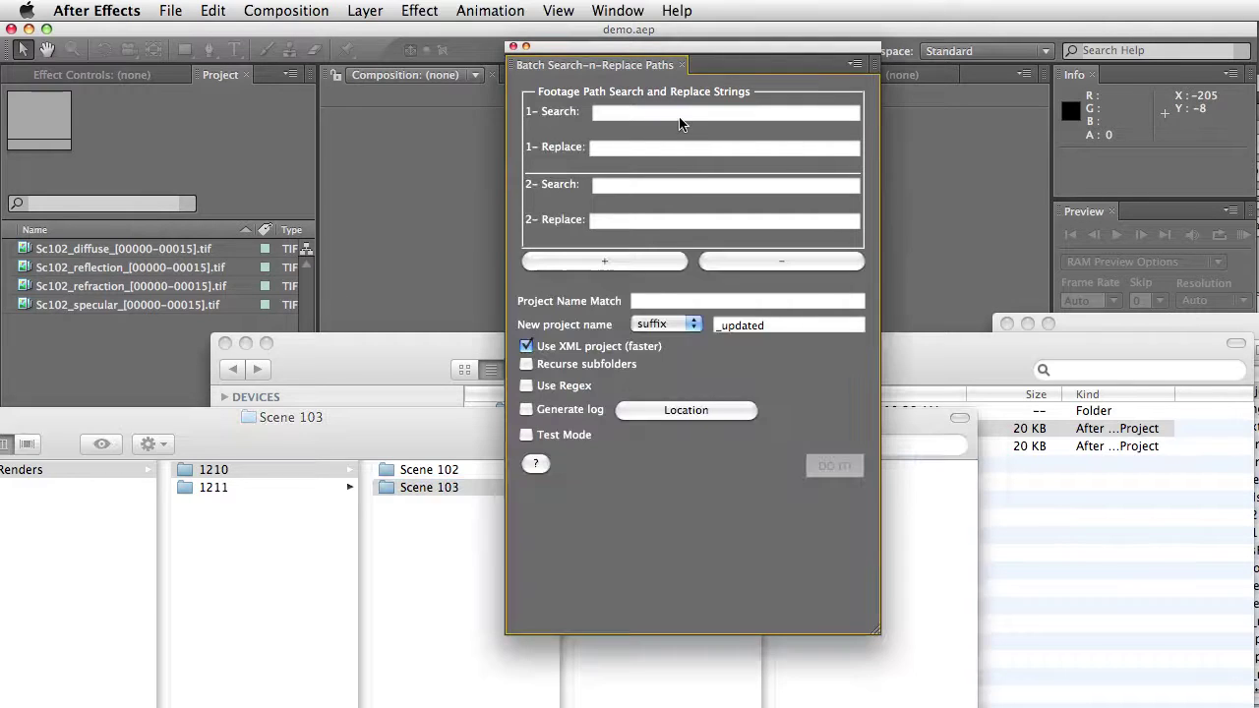
{"action": "left_click", "coordinate": [644, 113]}
{"action": "type", "text": "Scene 102"}
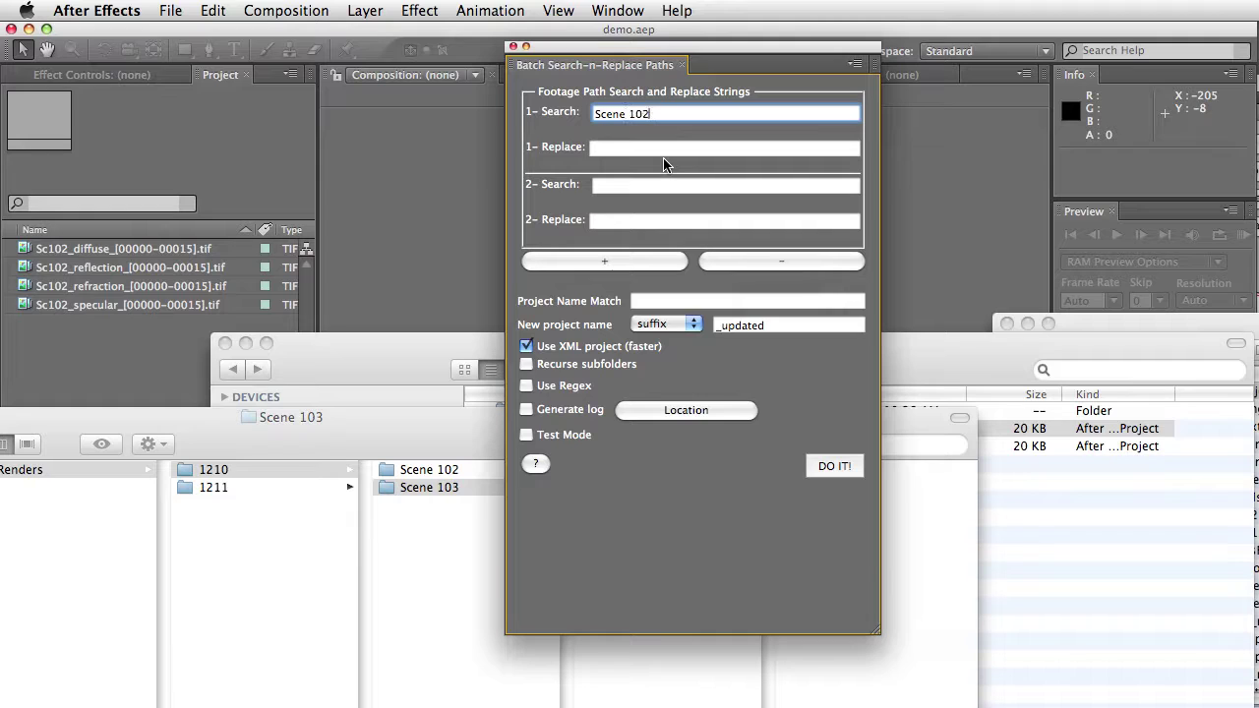
{"action": "key", "text": "Tab"}
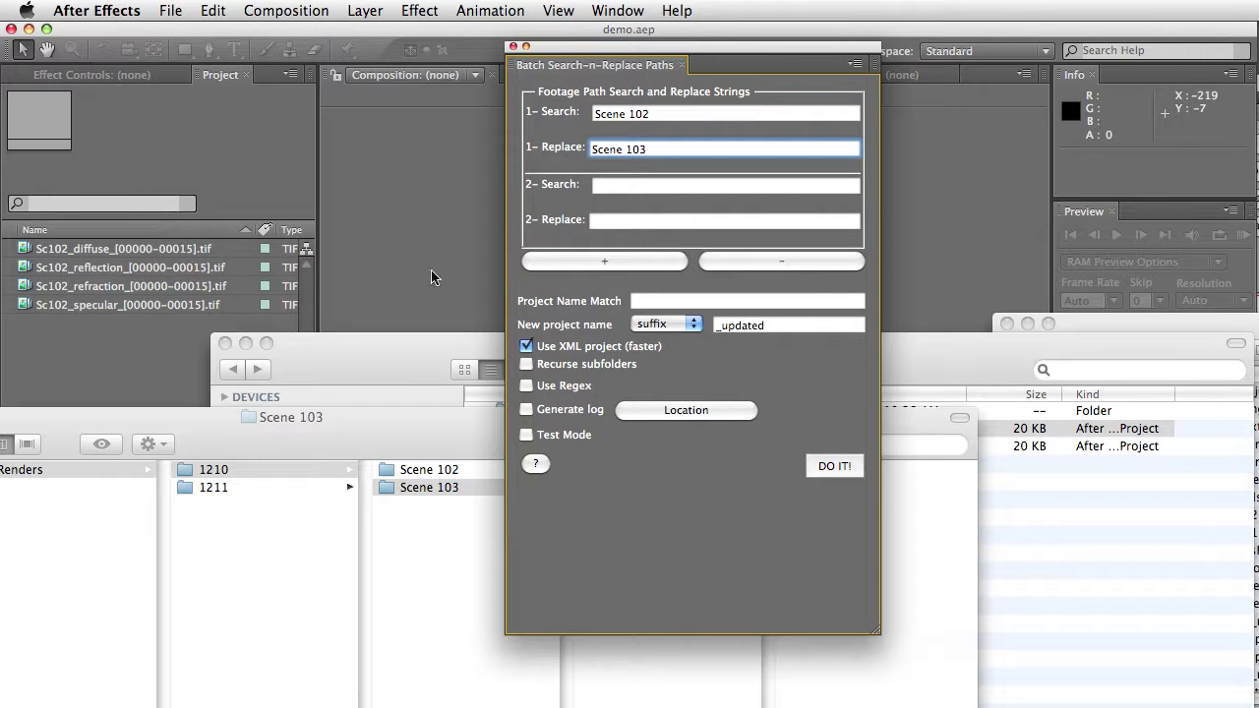
Set the 2- Search string to 'diffuse' and its replacement to 'not_diffuse'.
{"action": "left_click", "coordinate": [618, 189]}
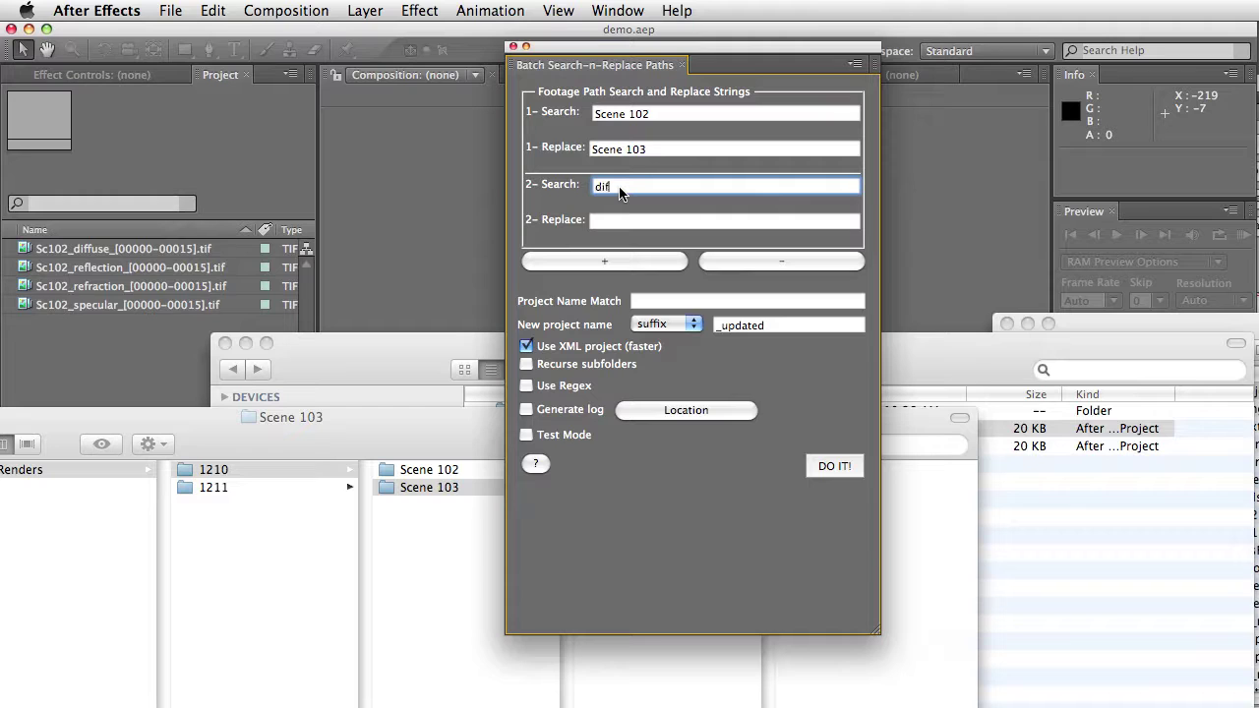
{"action": "type", "text": "diffuse"}
{"action": "key", "text": "Tab"}
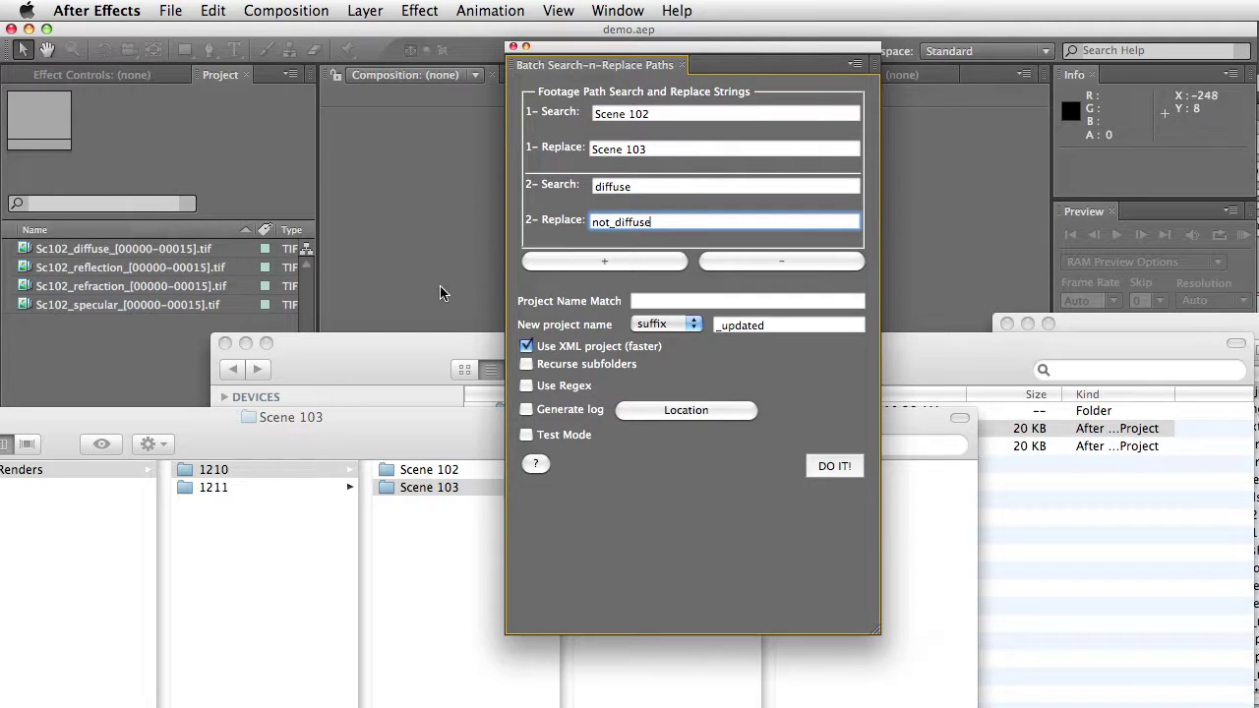
Check the Scene 103 diffuse image files in Finder, then edit the Project Name Match field.
{"action": "left_click", "coordinate": [519, 654]}
{"action": "left_click", "coordinate": [611, 473]}
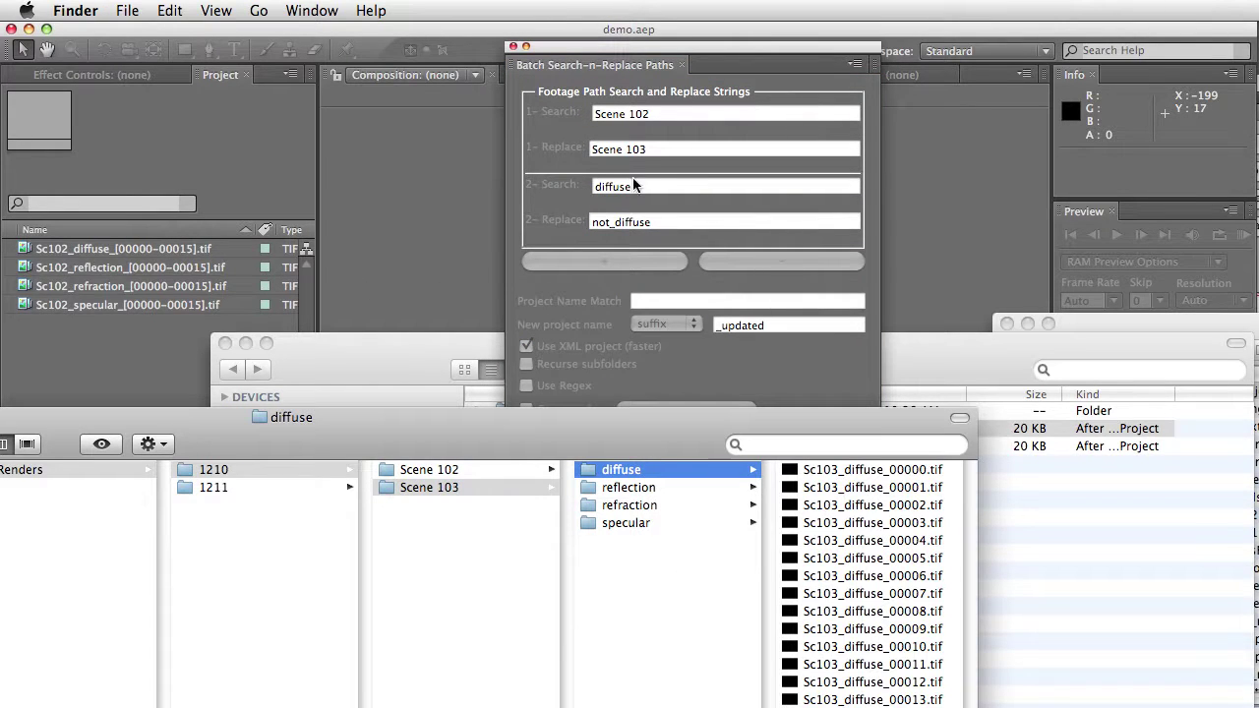
{"action": "left_click", "coordinate": [712, 308]}
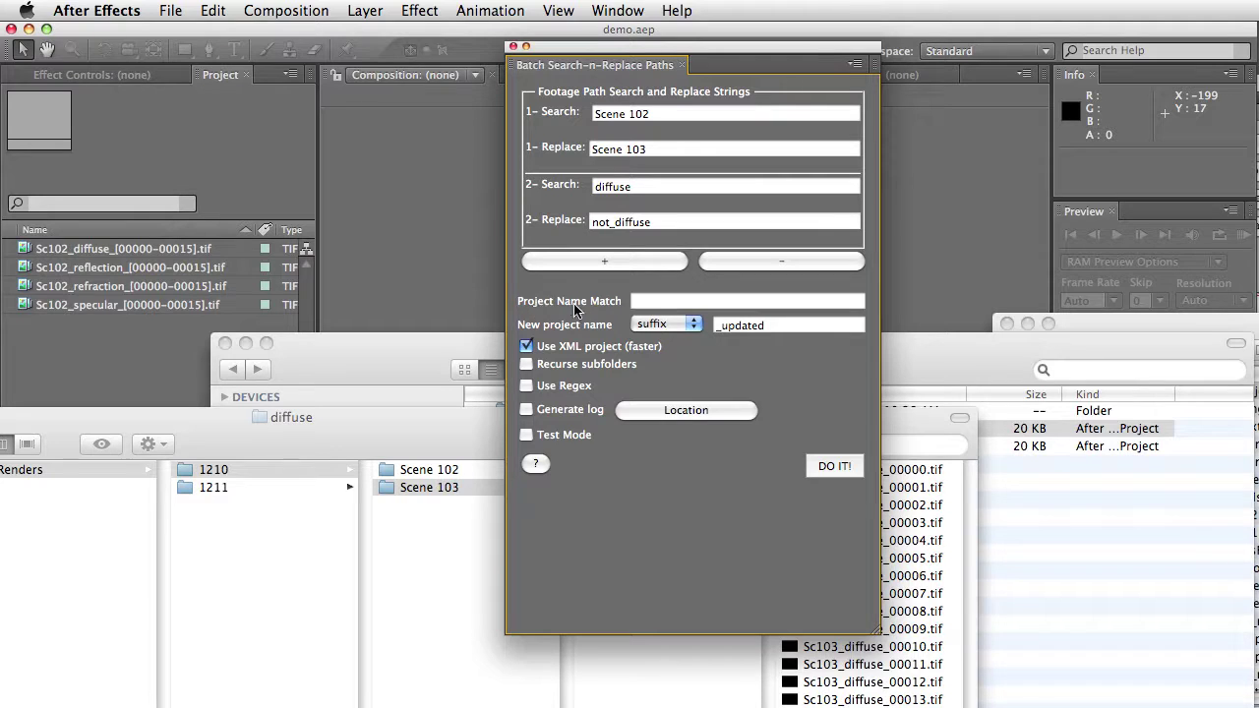
{"action": "left_click", "coordinate": [661, 302]}
Check the Demo folder and set Project Name Match to 'demo'.
{"action": "left_click", "coordinate": [506, 416]}
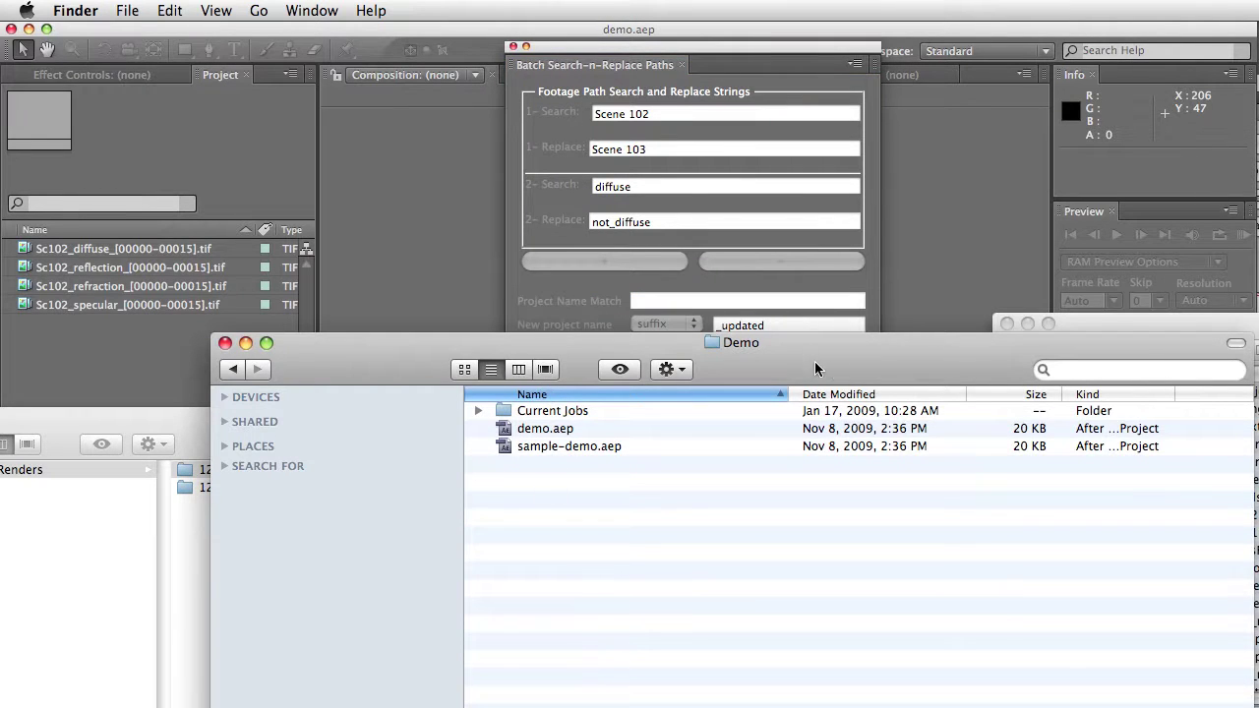
{"action": "left_click", "coordinate": [625, 305]}
{"action": "left_click", "coordinate": [665, 300]}
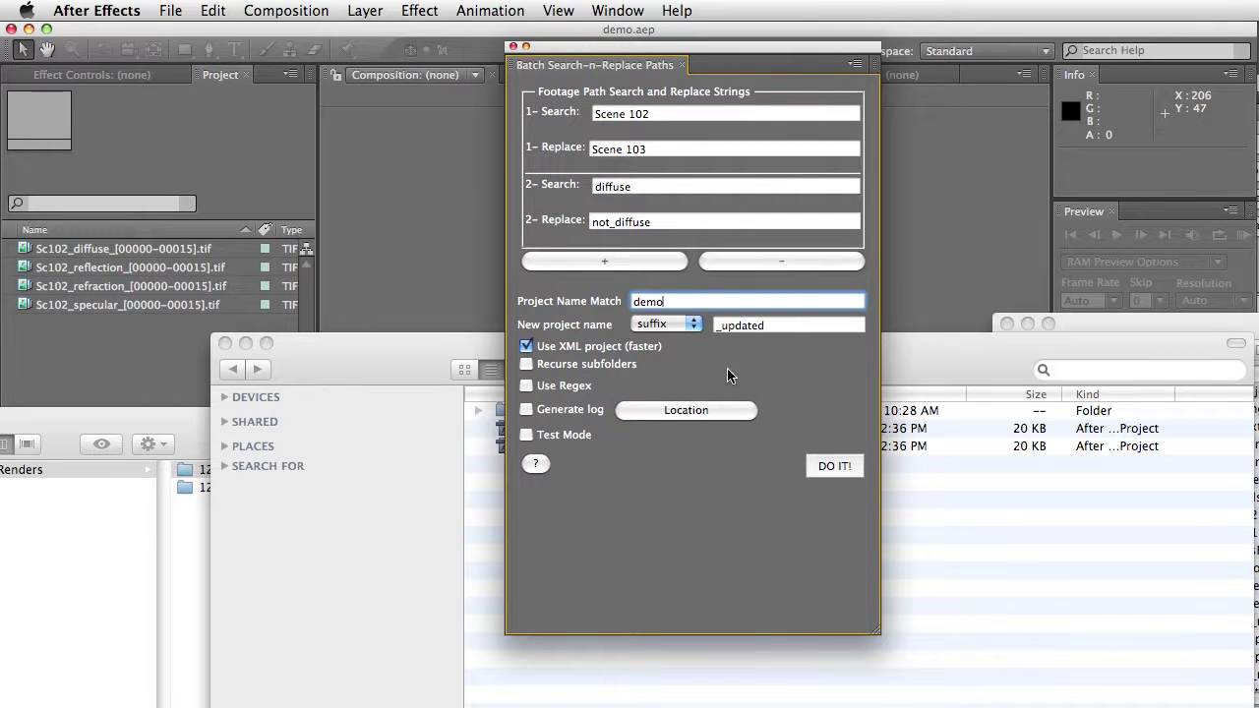
Turn on Use Regex, keeping the 'g' global search flag.
{"action": "left_click", "coordinate": [526, 388]}
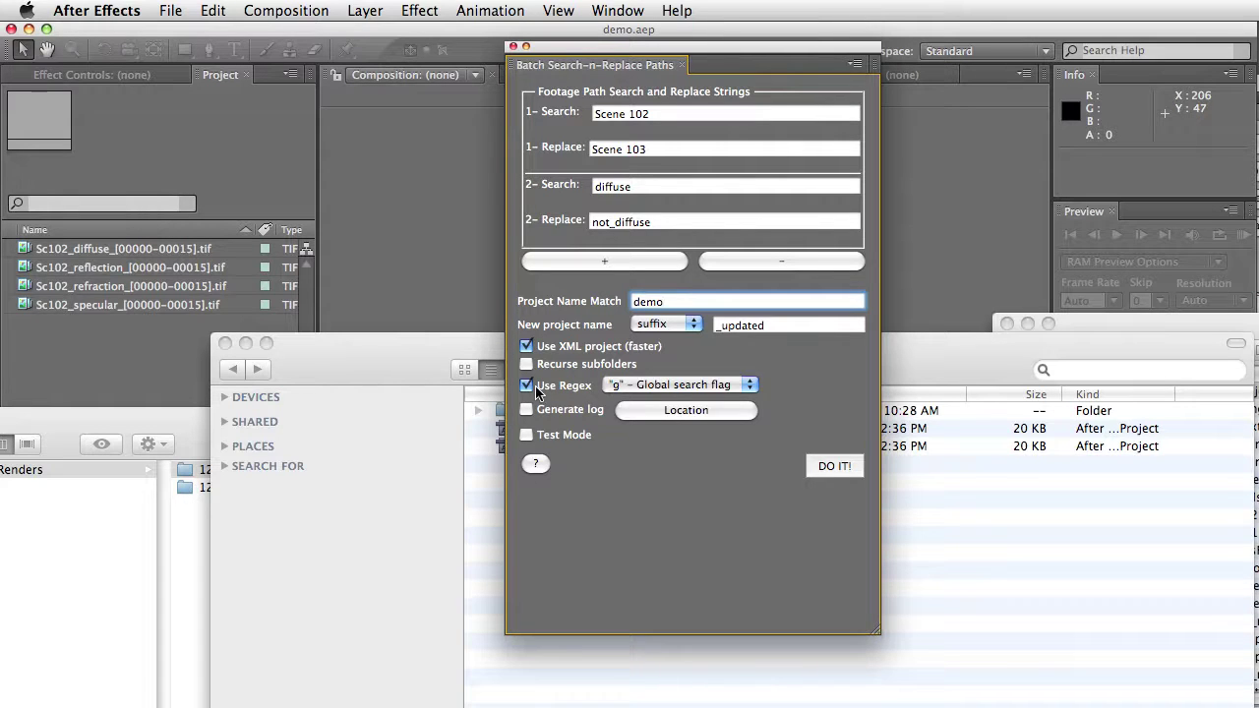
{"action": "left_click", "coordinate": [681, 386]}
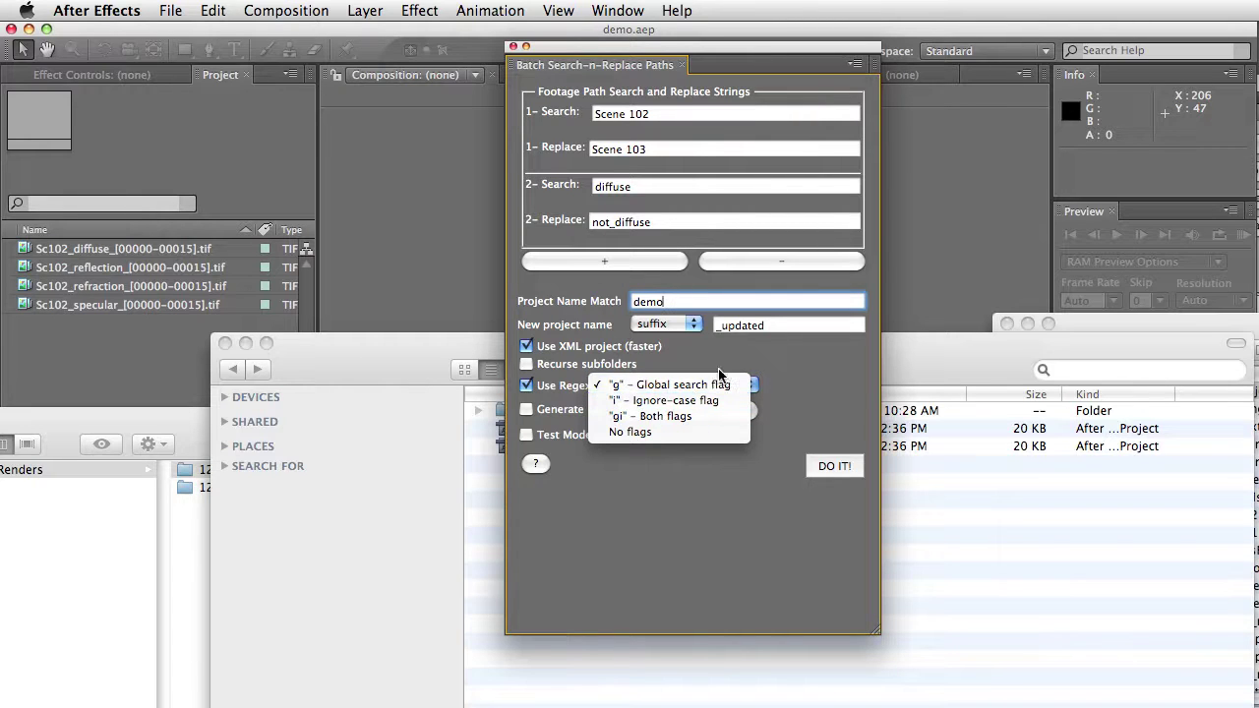
{"action": "left_click", "coordinate": [725, 385]}
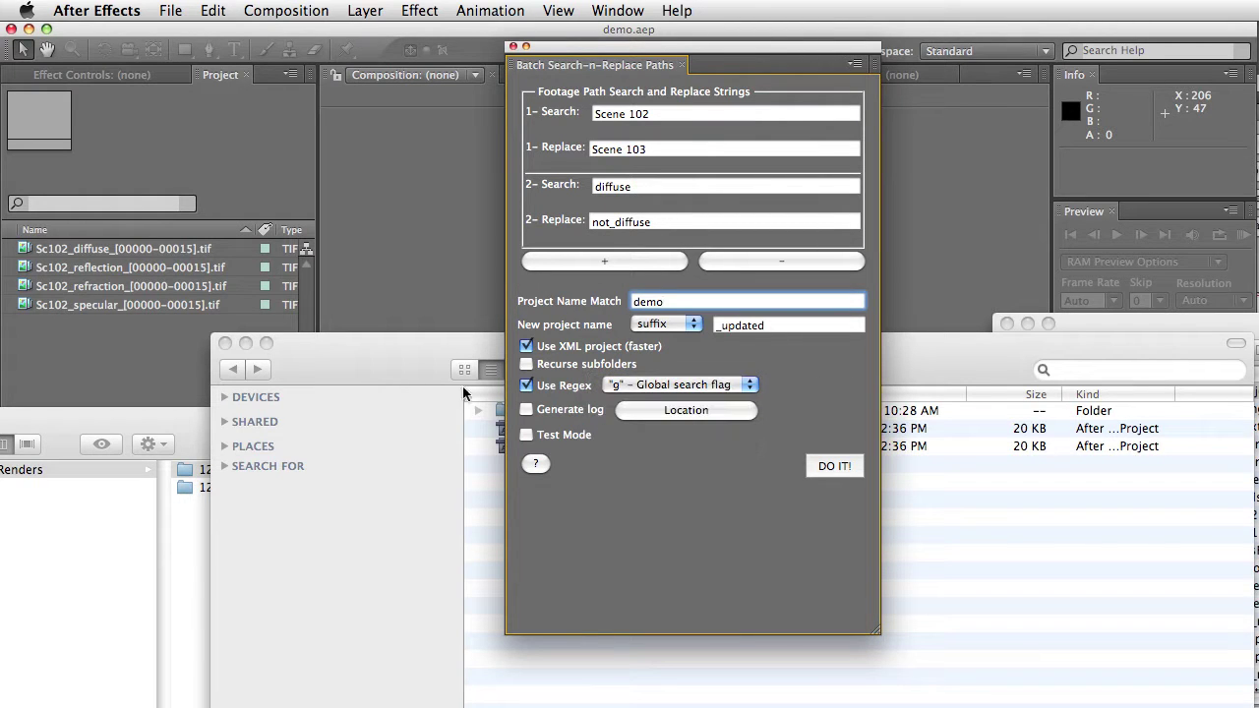
{"action": "left_click_drag", "start_coordinate": [403, 366], "coordinate": [396, 370]}
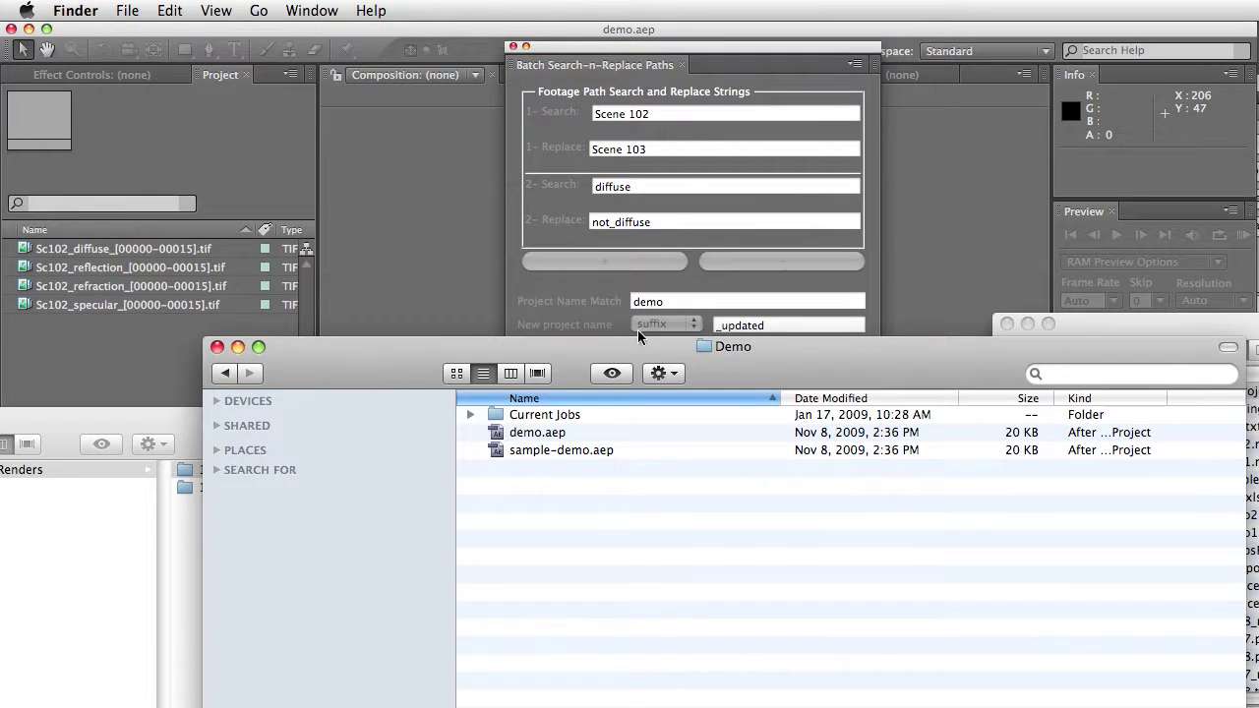
Compare demo.aep and sample-demo.aep, then change Project Name Match to '^demo'.
{"action": "left_click", "coordinate": [522, 433]}
{"action": "left_click", "coordinate": [571, 451]}
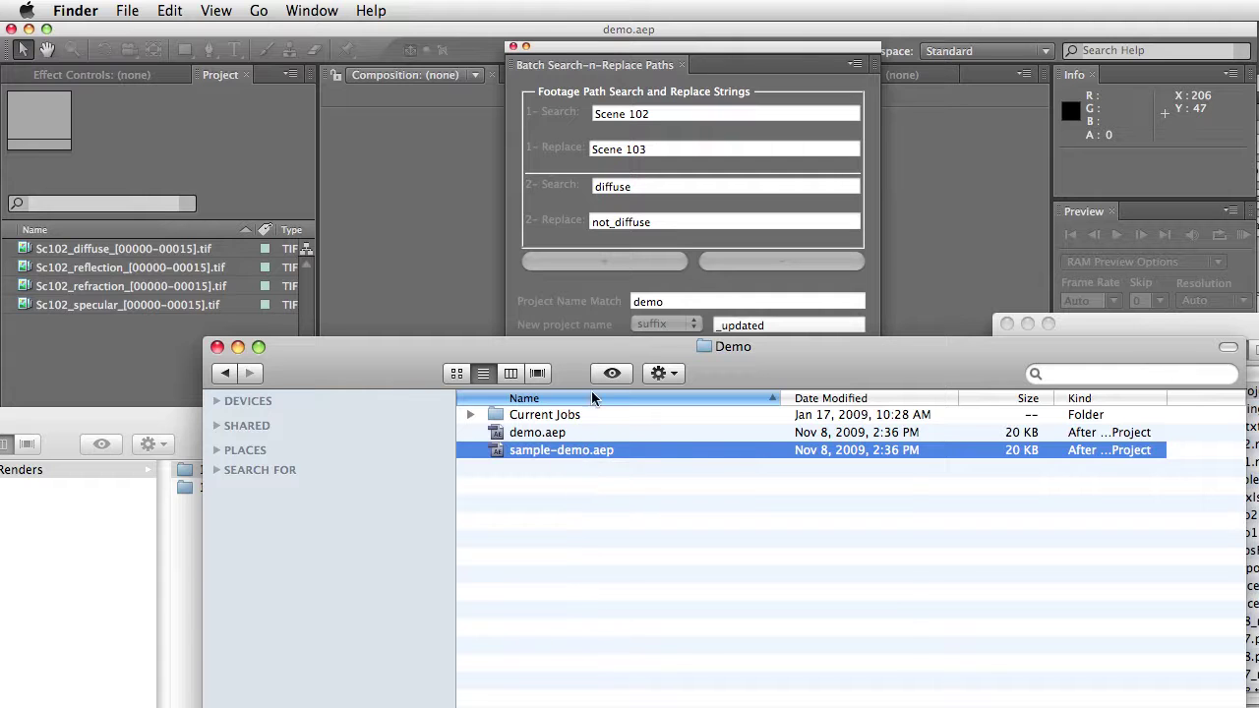
{"action": "left_click", "coordinate": [653, 305]}
{"action": "left_click", "coordinate": [635, 309]}
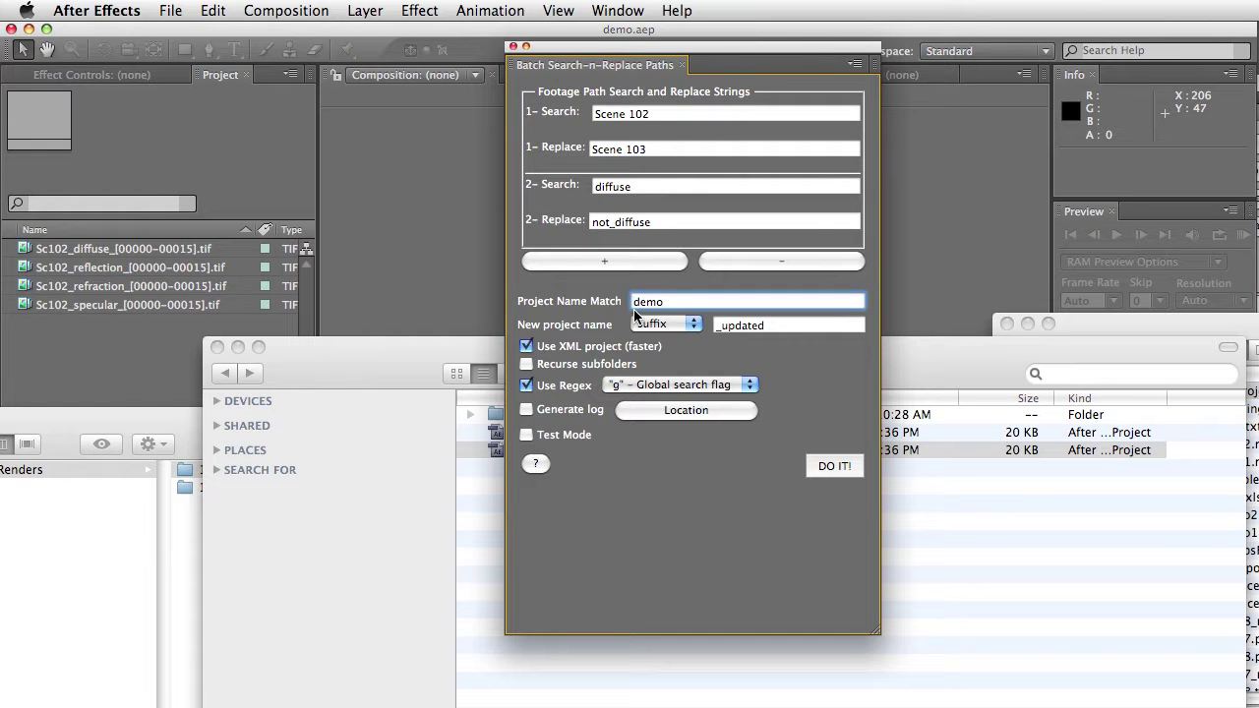
{"action": "type", "text": "^"}
{"action": "left_click", "coordinate": [411, 357]}
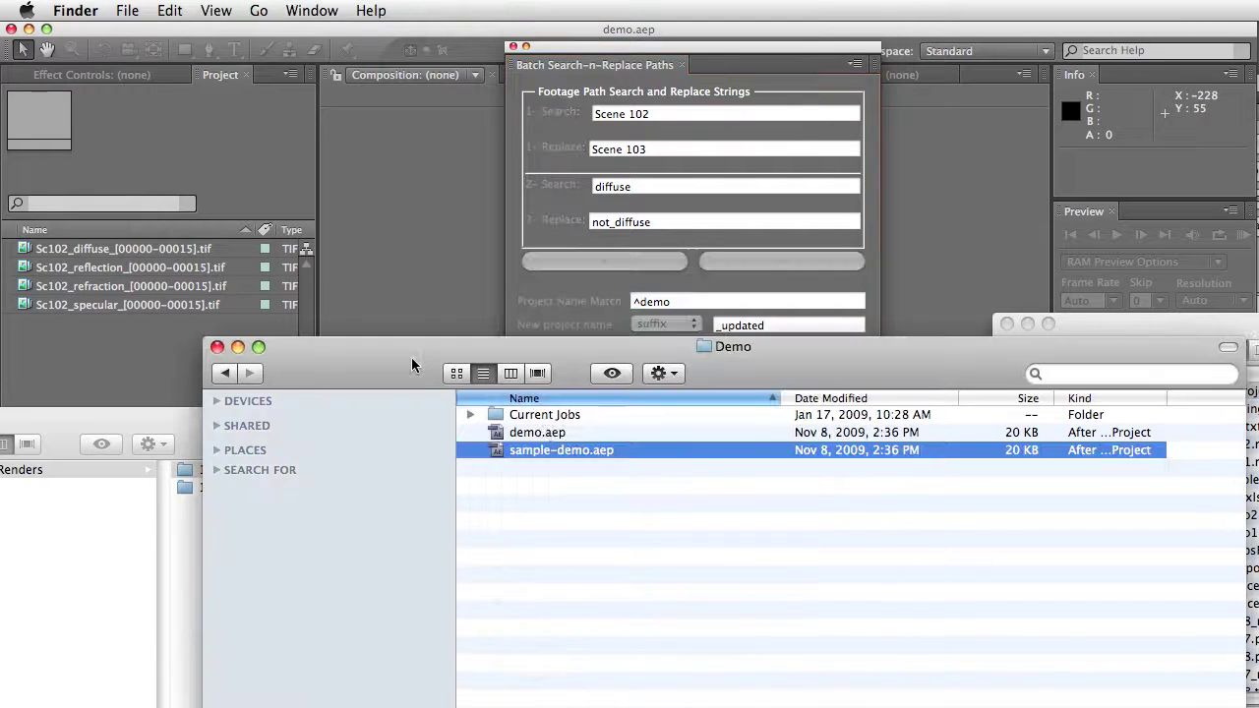
{"action": "left_click", "coordinate": [536, 437]}
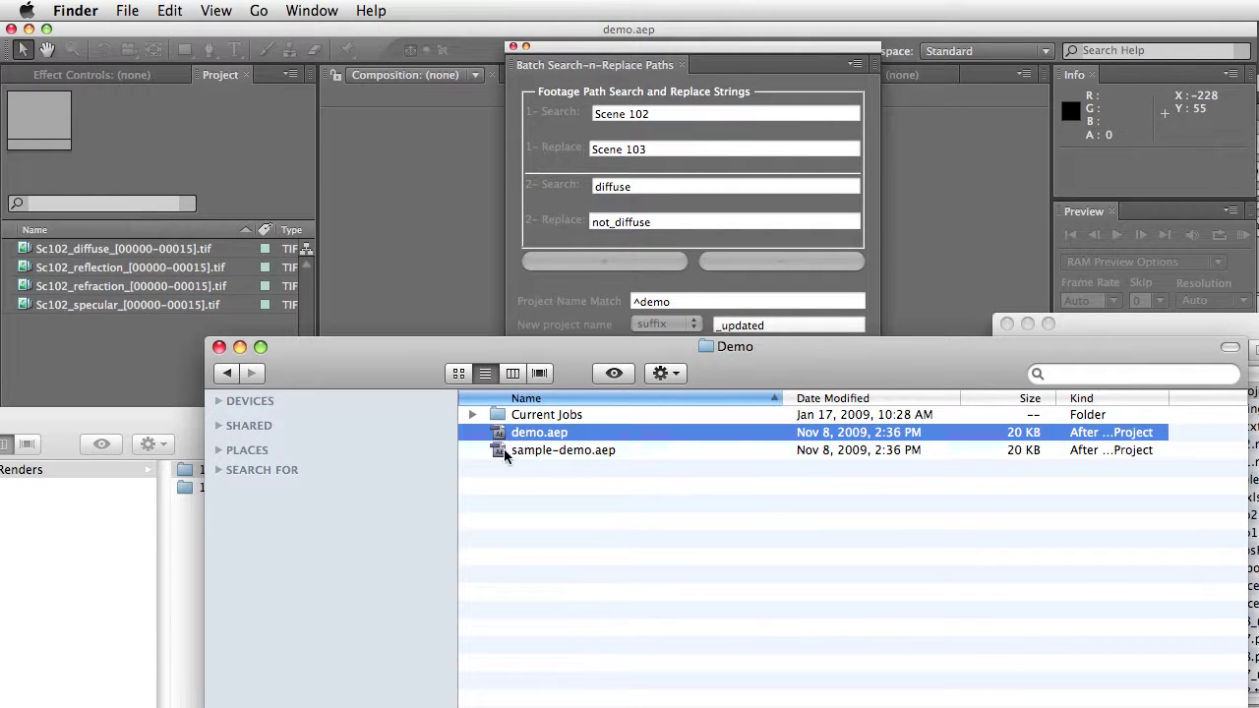
{"action": "left_click", "coordinate": [802, 286]}
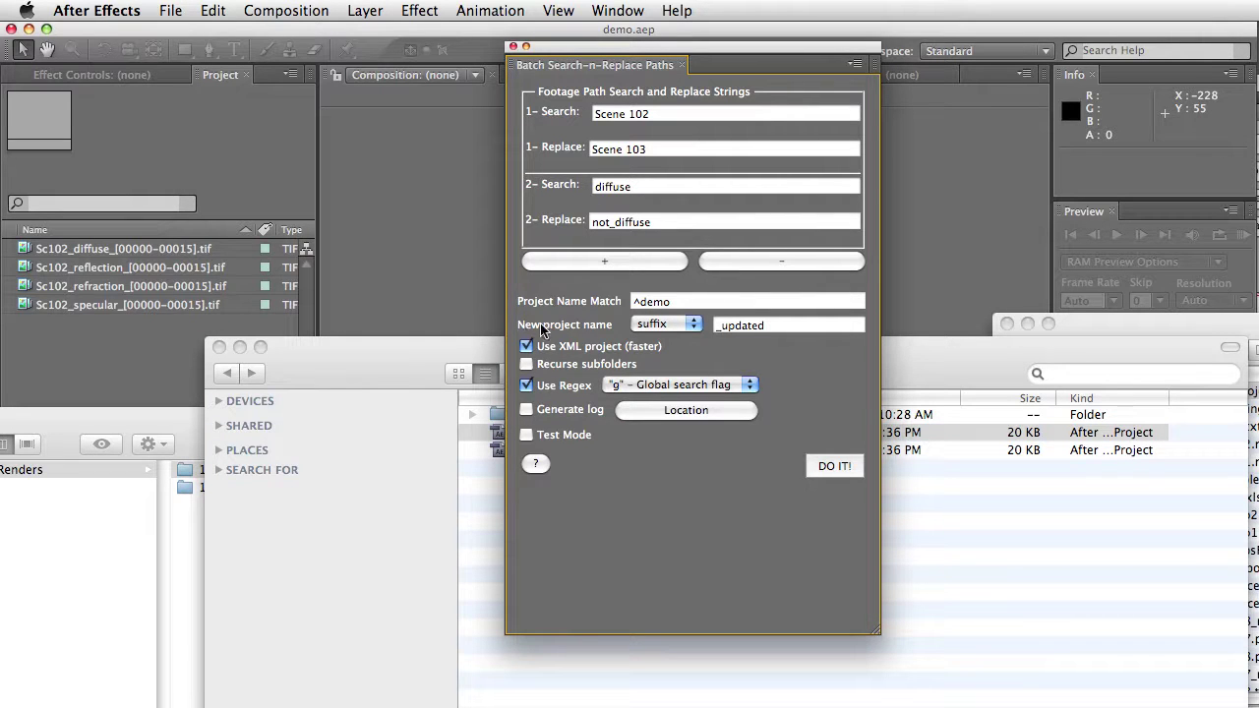
Switch the new project name to replace mode and overwrite _updated with 'sample'.
{"action": "left_click", "coordinate": [677, 324]}
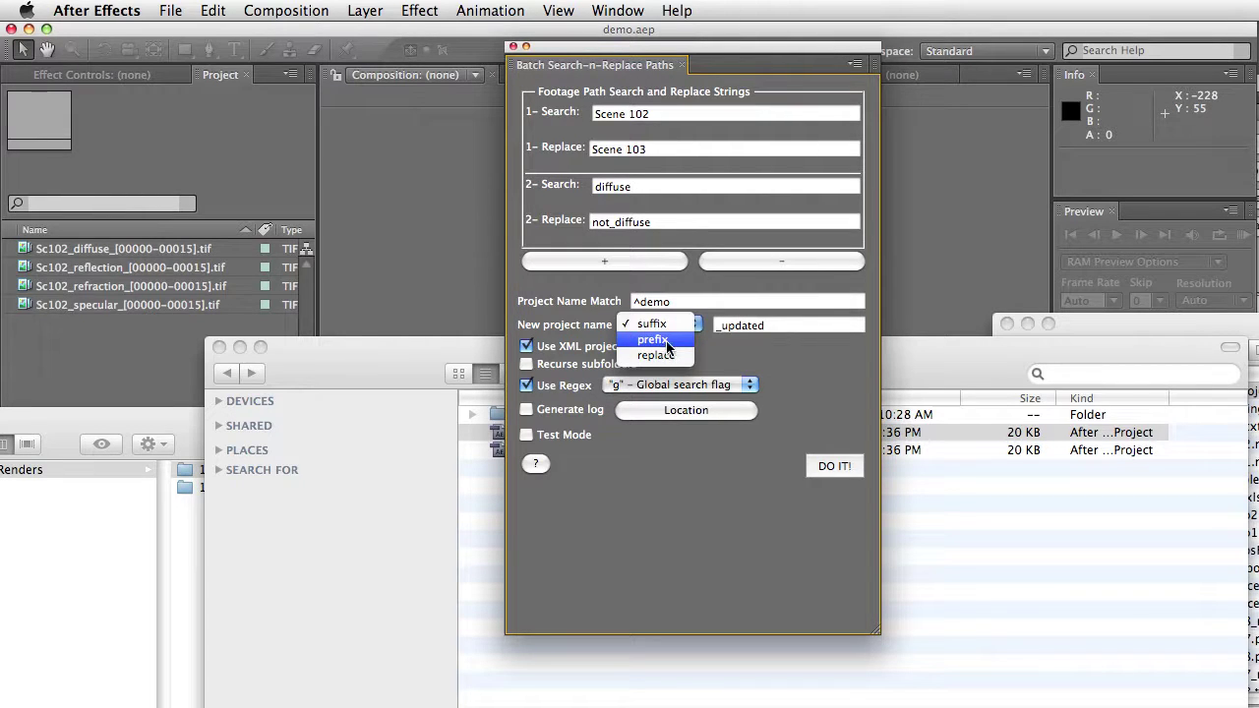
{"action": "left_click", "coordinate": [668, 354]}
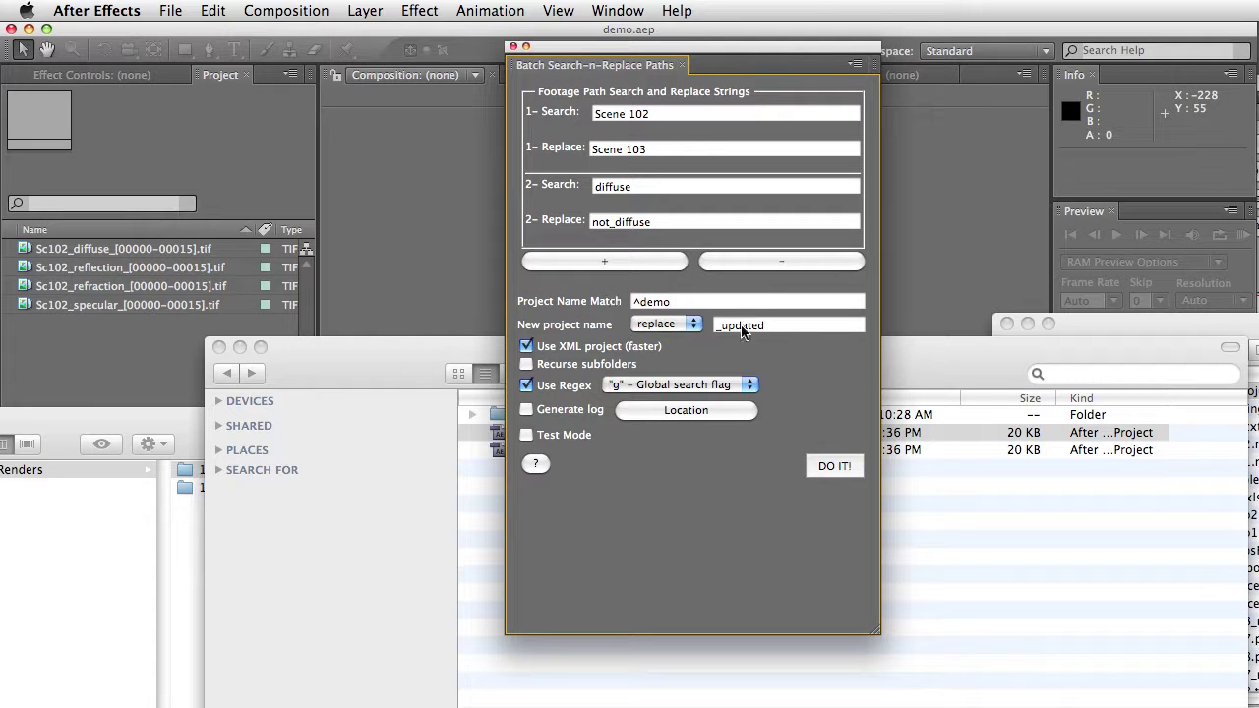
{"action": "left_click", "coordinate": [774, 331]}
{"action": "double_click", "coordinate": [775, 330]}
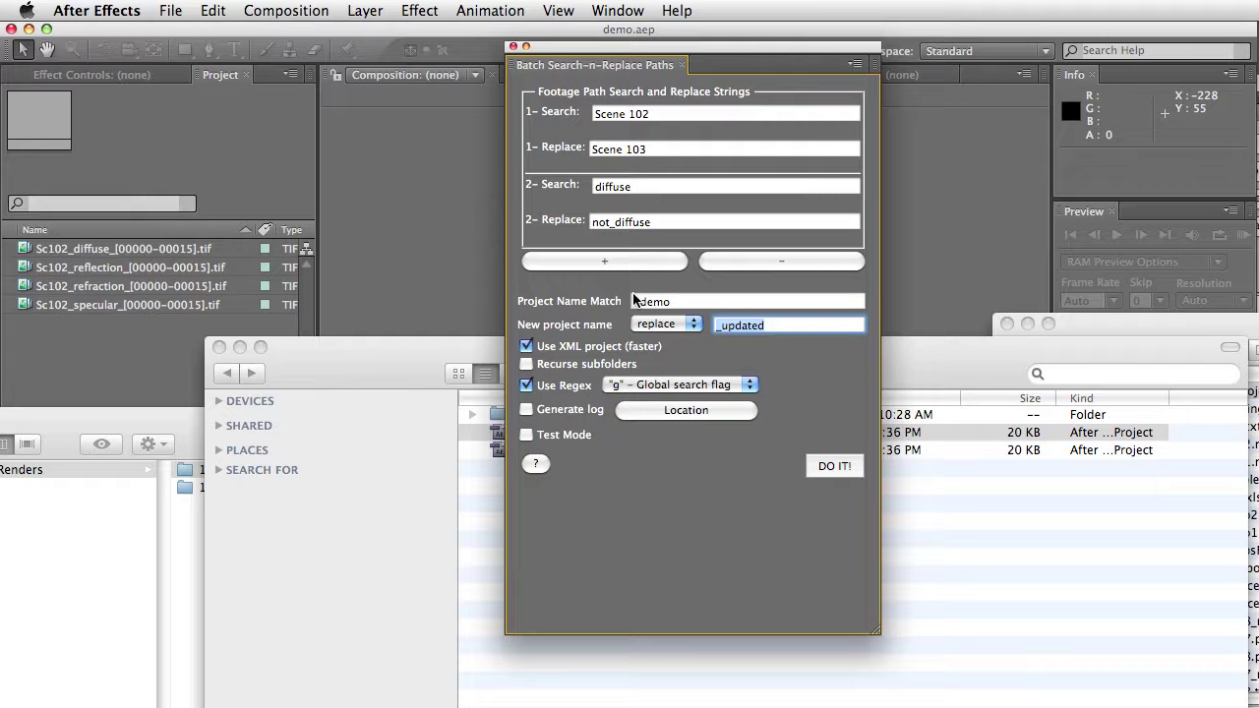
{"action": "type", "text": "sample"}
Check the Demo folder, then turn on Generate log in the panel.
{"action": "left_click", "coordinate": [470, 400]}
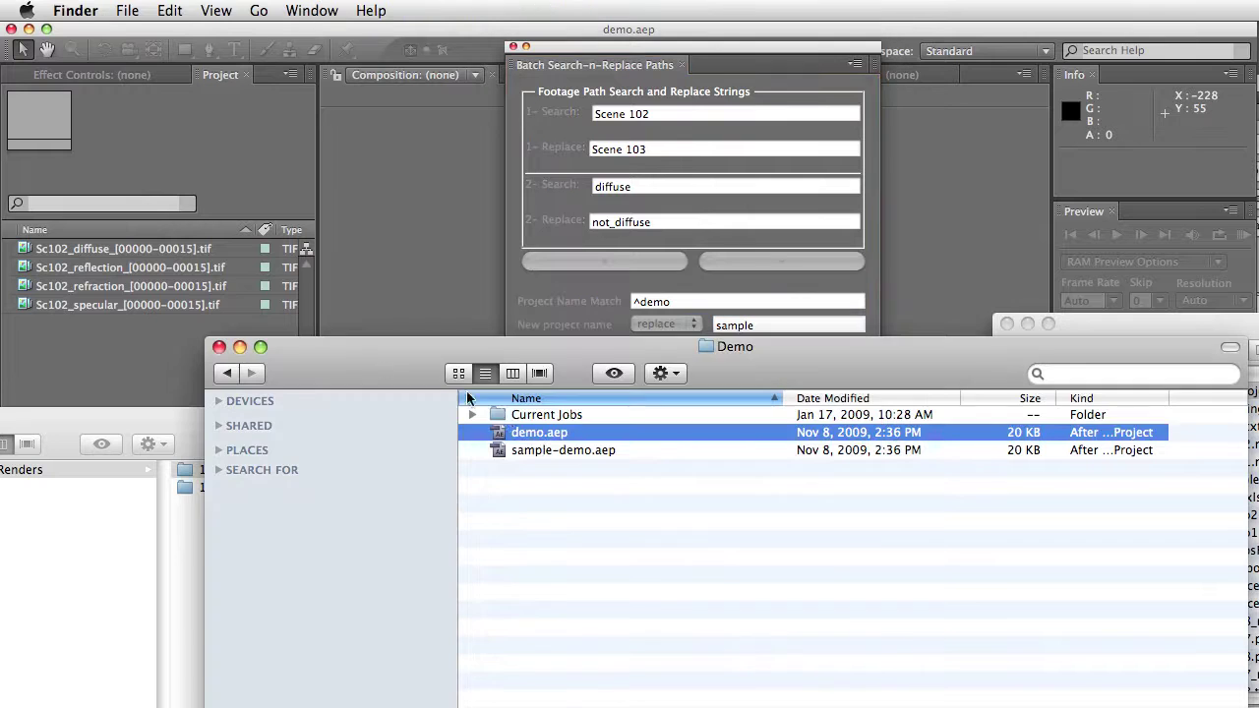
{"action": "left_click", "coordinate": [830, 310]}
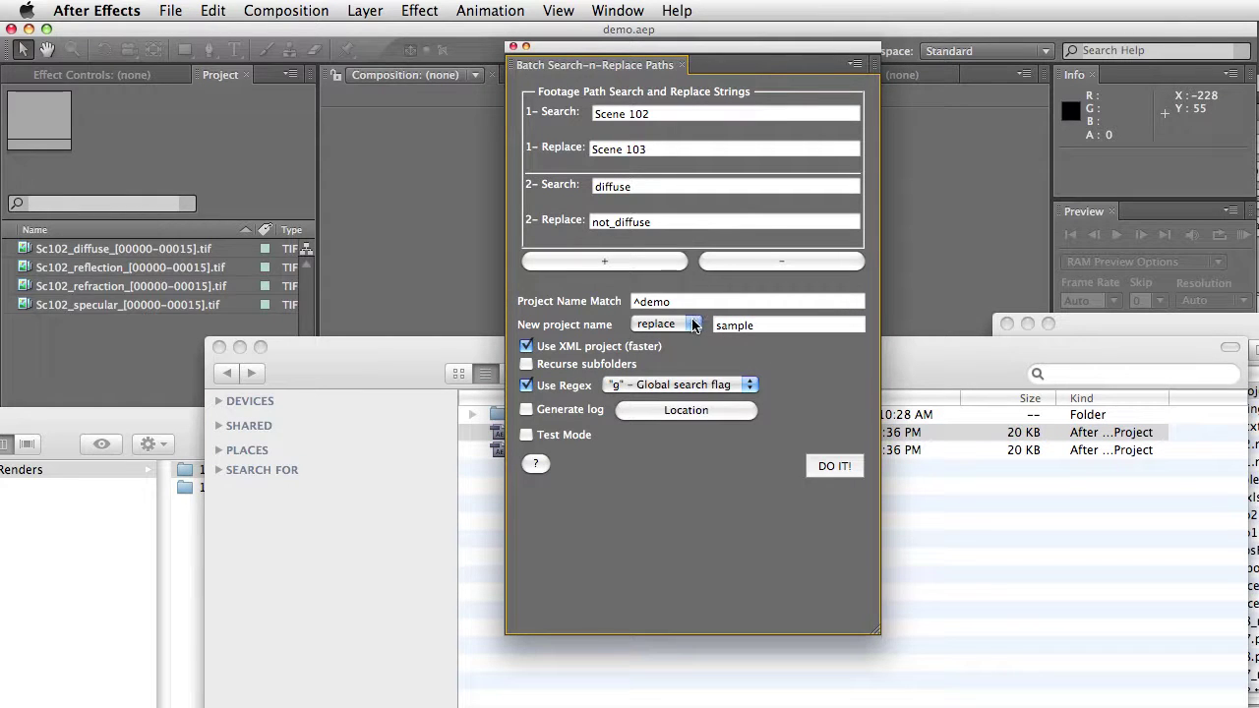
{"action": "left_click", "coordinate": [526, 409]}
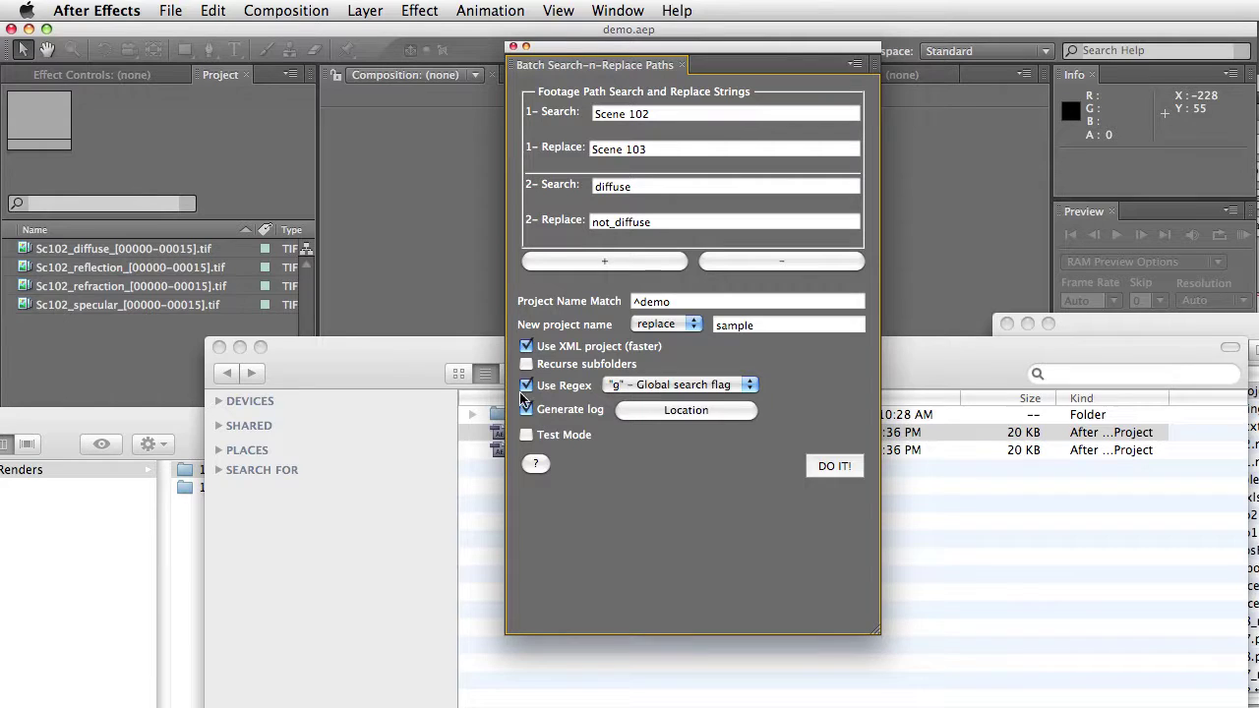
Set the log location to /Volumes/T_Raid/Demo and switch on Test Mode.
{"action": "left_click", "coordinate": [686, 411]}
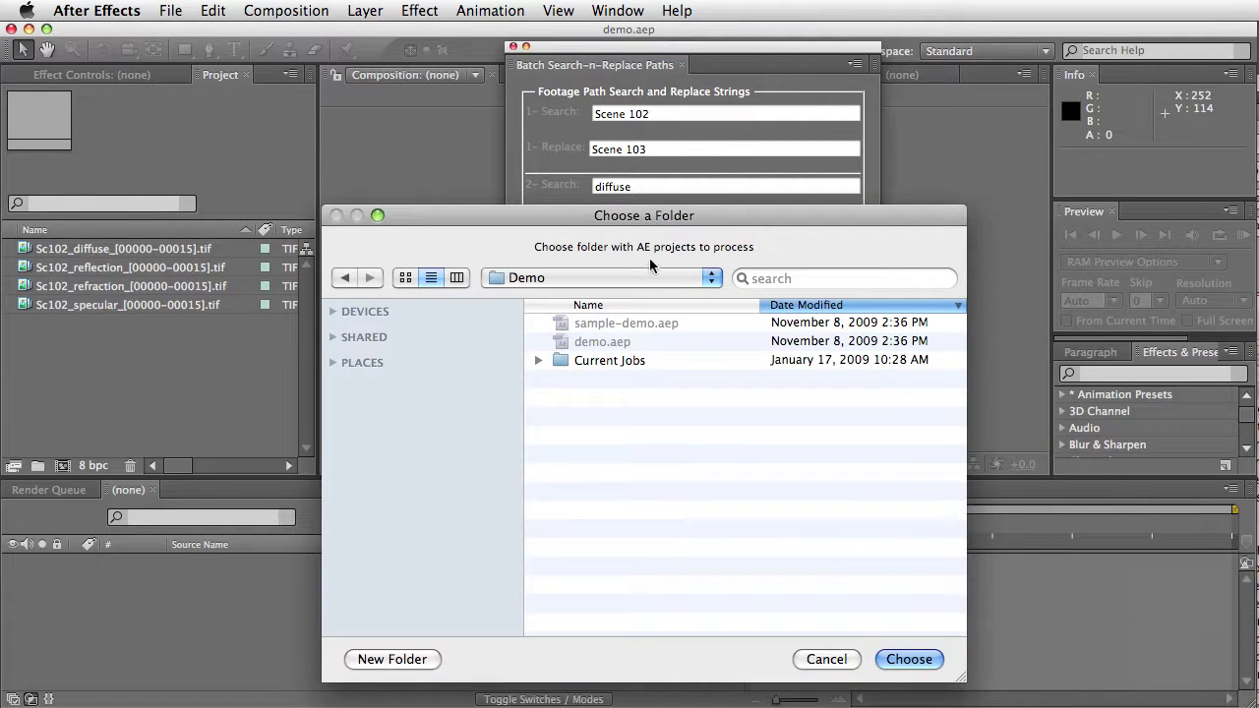
{"action": "left_click", "coordinate": [907, 661]}
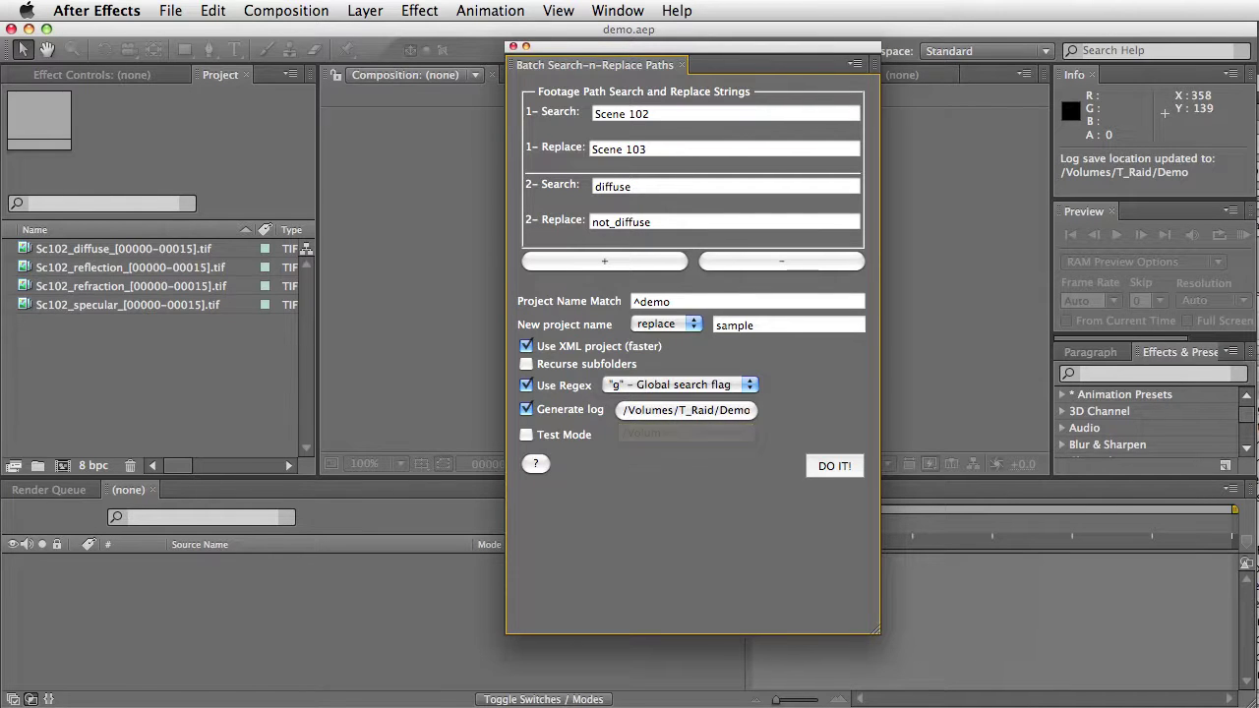
{"action": "left_click", "coordinate": [548, 435]}
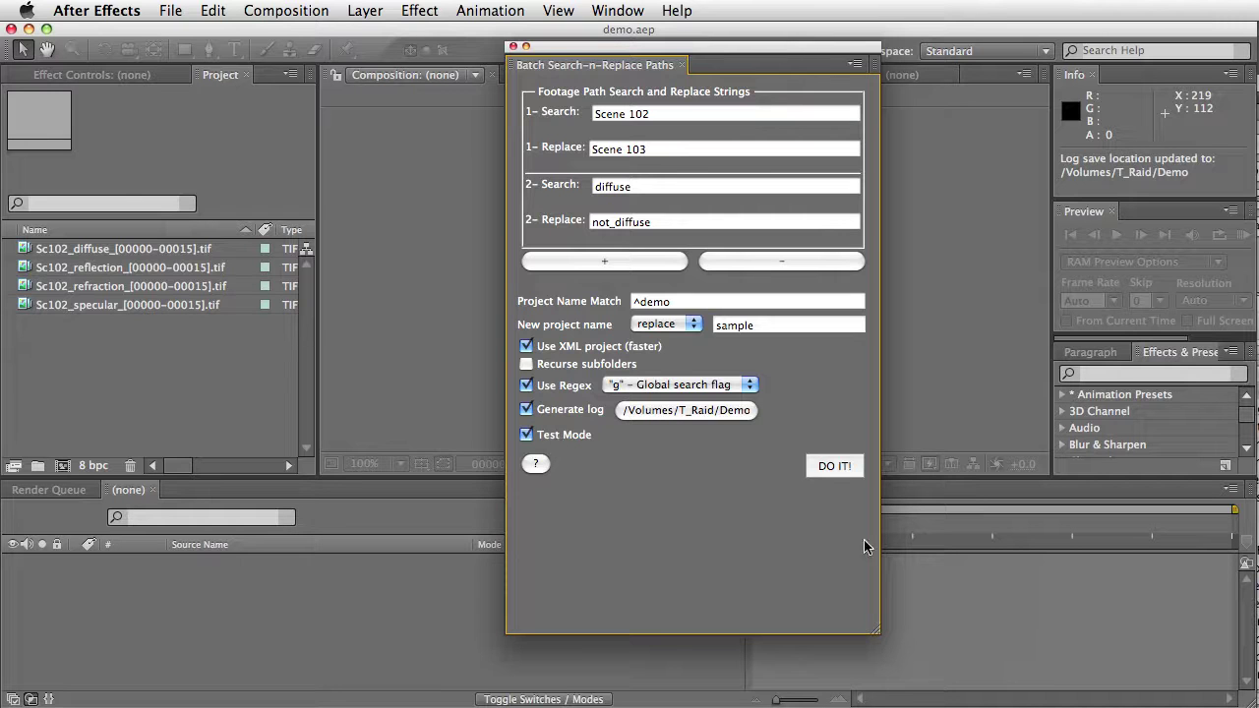
Run the batch replace in Test Mode on the Demo folder and dismiss the finished message.
{"action": "left_click_drag", "start_coordinate": [872, 638], "coordinate": [872, 507]}
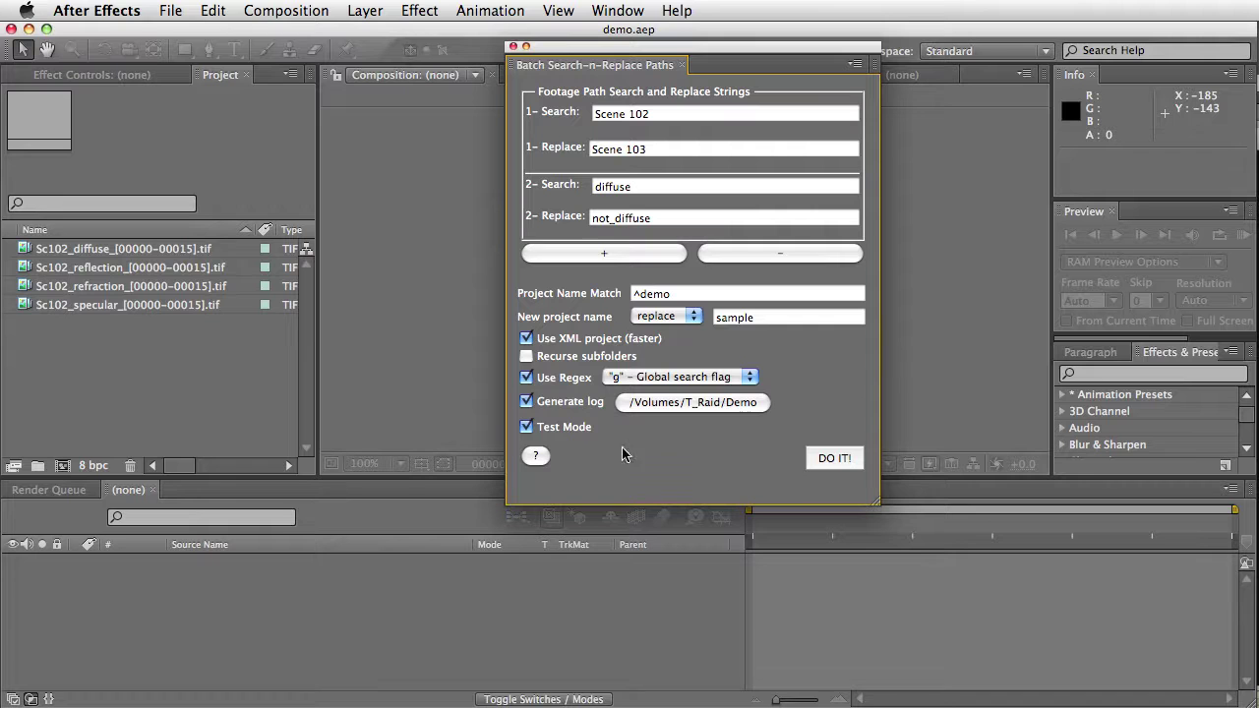
{"action": "left_click", "coordinate": [834, 457]}
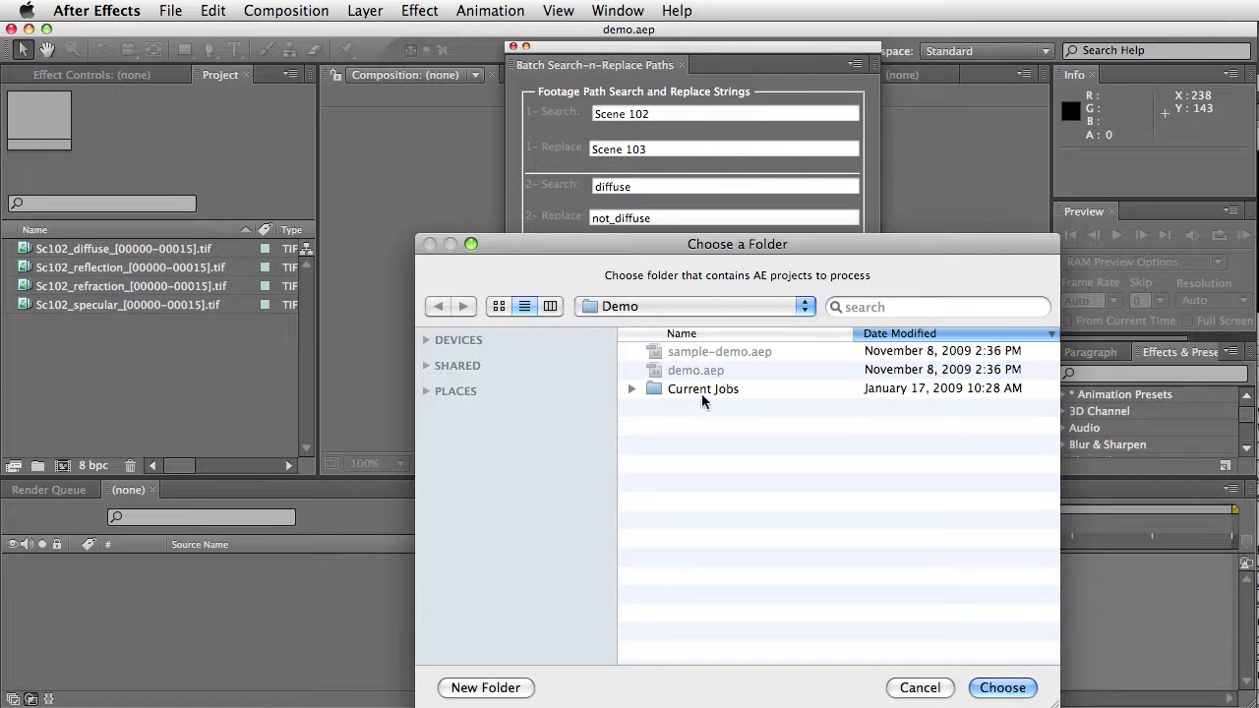
{"action": "left_click_drag", "start_coordinate": [786, 246], "coordinate": [826, 283]}
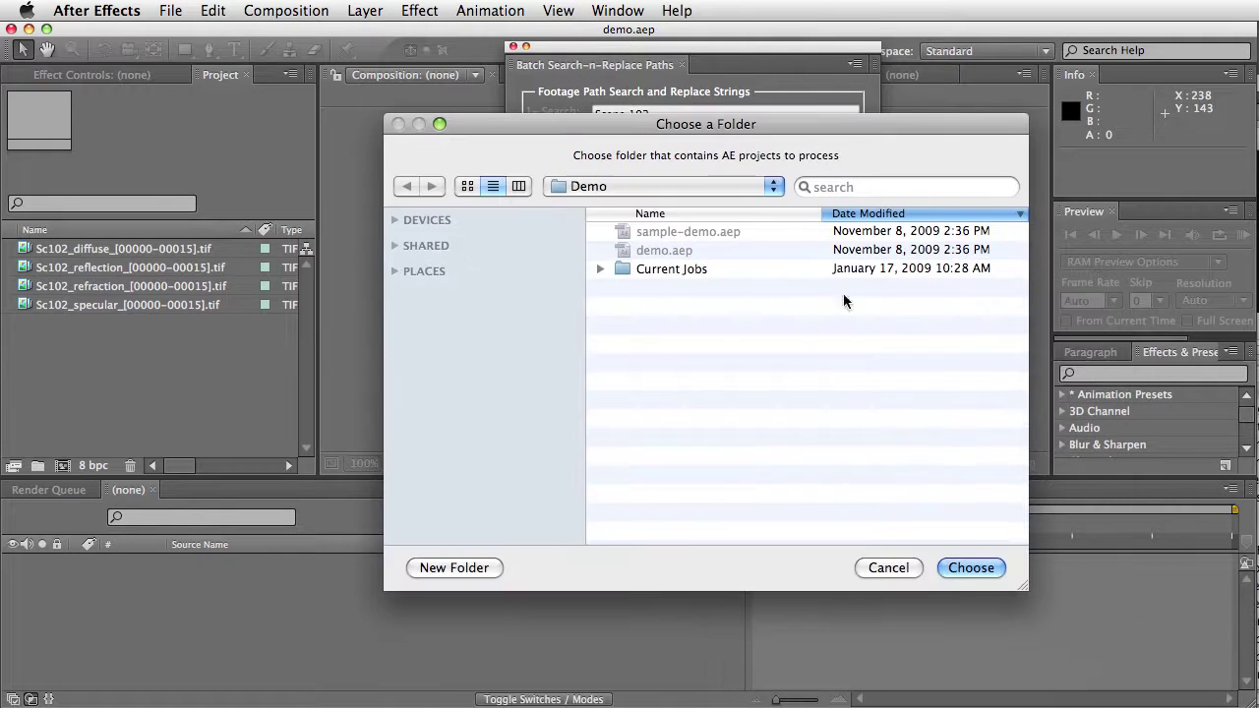
{"action": "left_click_drag", "start_coordinate": [901, 283], "coordinate": [828, 127]}
{"action": "left_click", "coordinate": [964, 569]}
{"action": "left_click_drag", "start_coordinate": [1254, 367], "coordinate": [578, 376]}
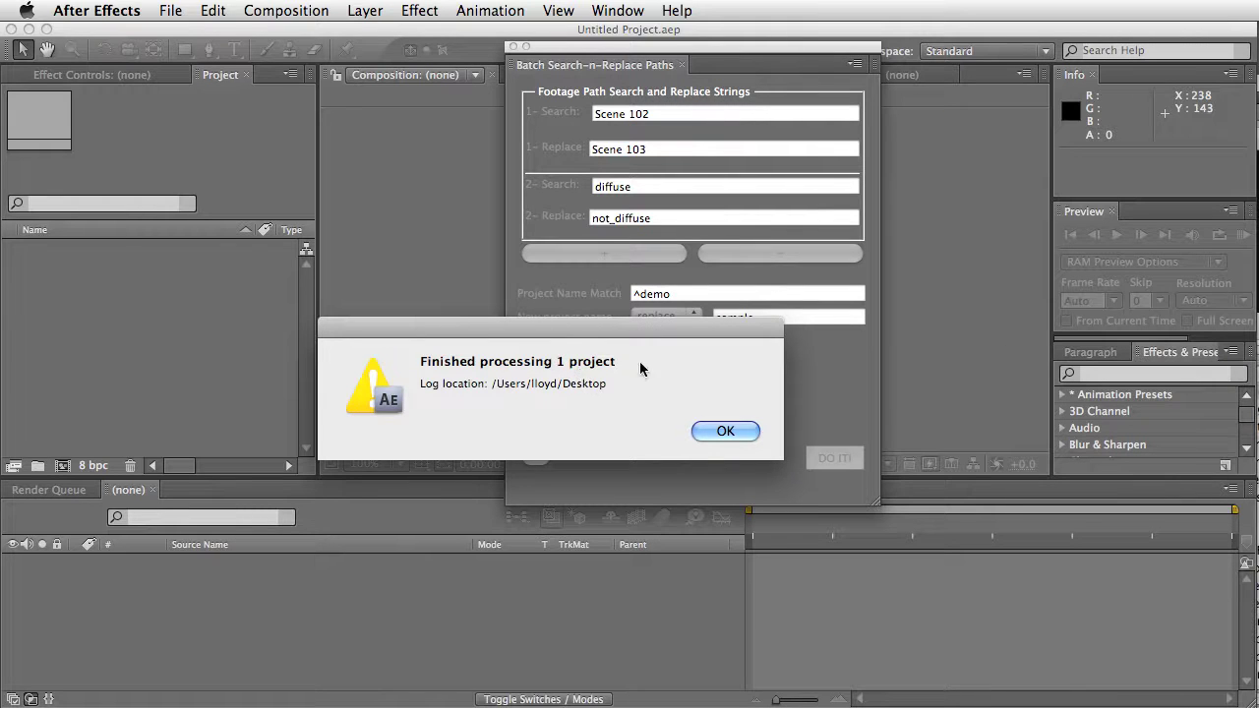
{"action": "left_click", "coordinate": [726, 431]}
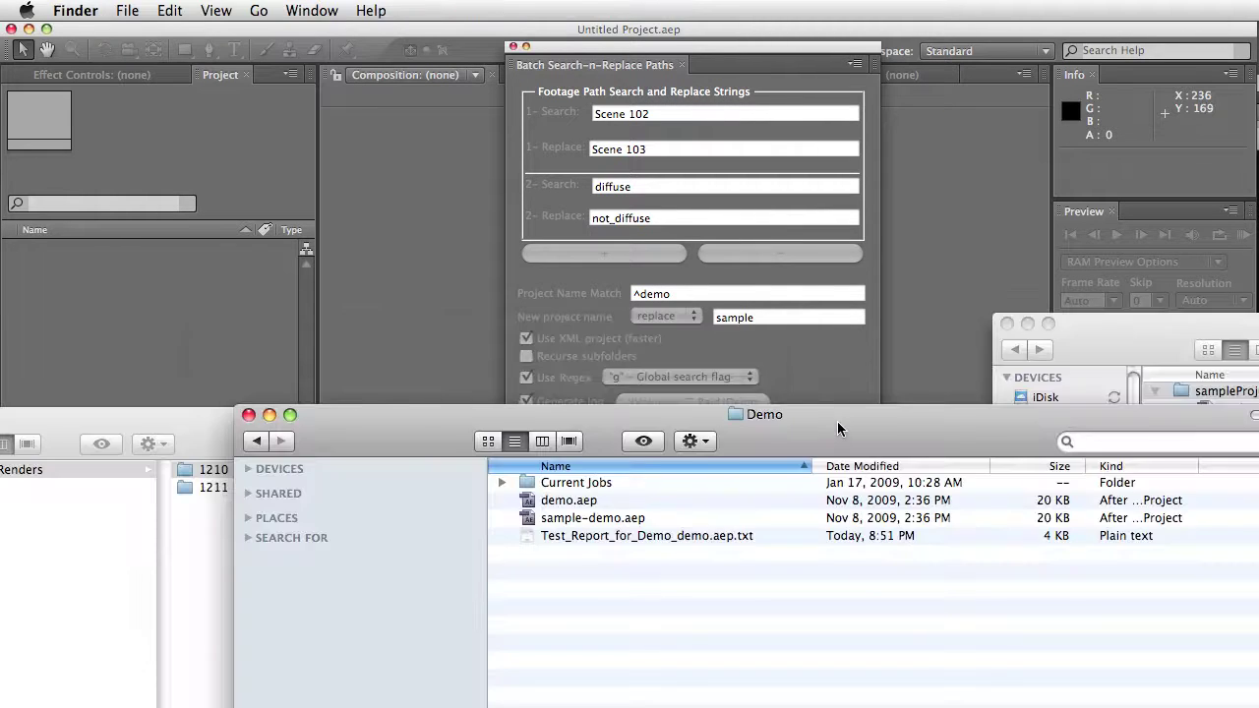
Open Test_Report_for_Demo_demo.aep.txt from the Demo folder in TextEdit.
{"action": "left_click_drag", "start_coordinate": [837, 422], "coordinate": [767, 286]}
{"action": "left_click", "coordinate": [562, 403]}
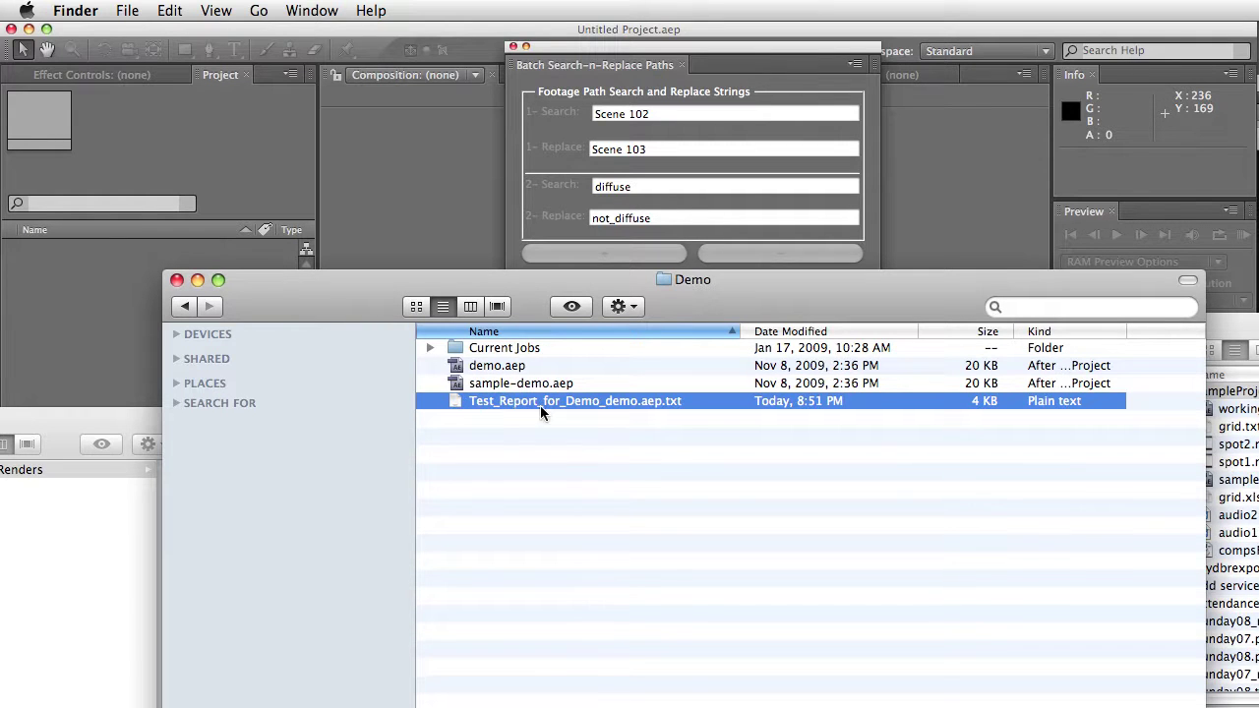
{"action": "double_click", "coordinate": [620, 402]}
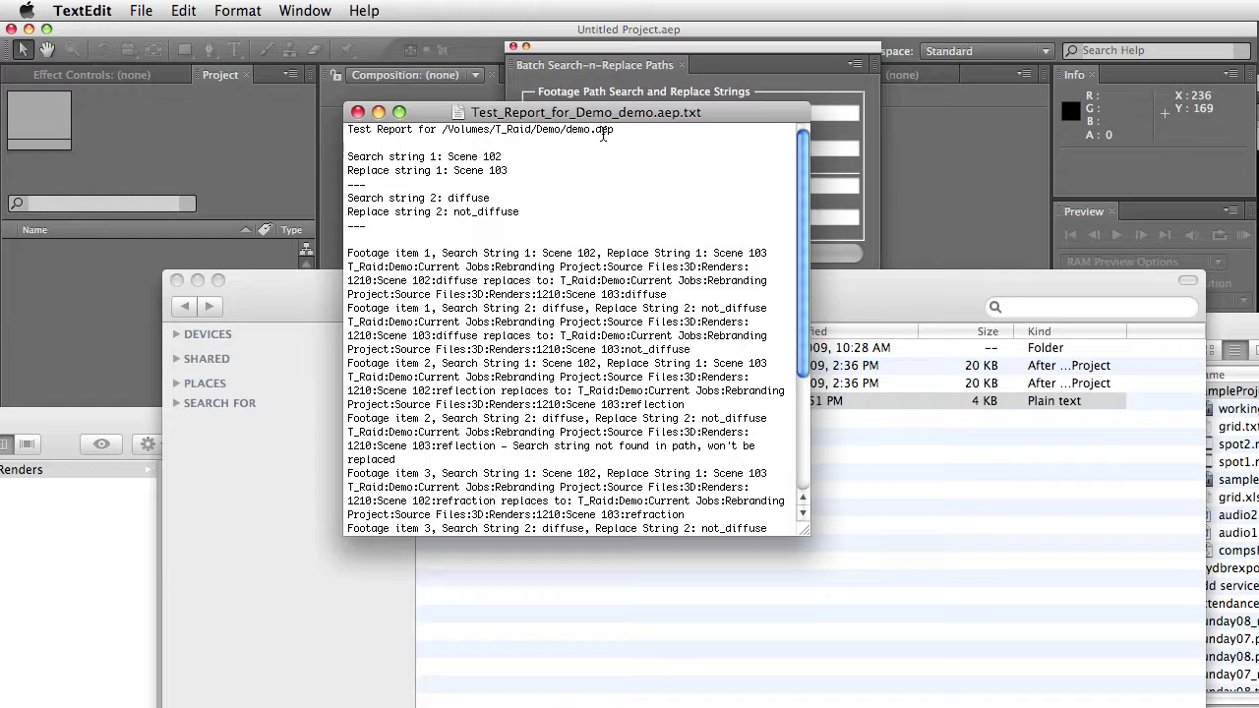
Widen the report window and highlight the Scene 102 search string.
{"action": "left_click_drag", "start_coordinate": [604, 134], "coordinate": [344, 116]}
{"action": "left_click_drag", "start_coordinate": [531, 535], "coordinate": [1255, 570]}
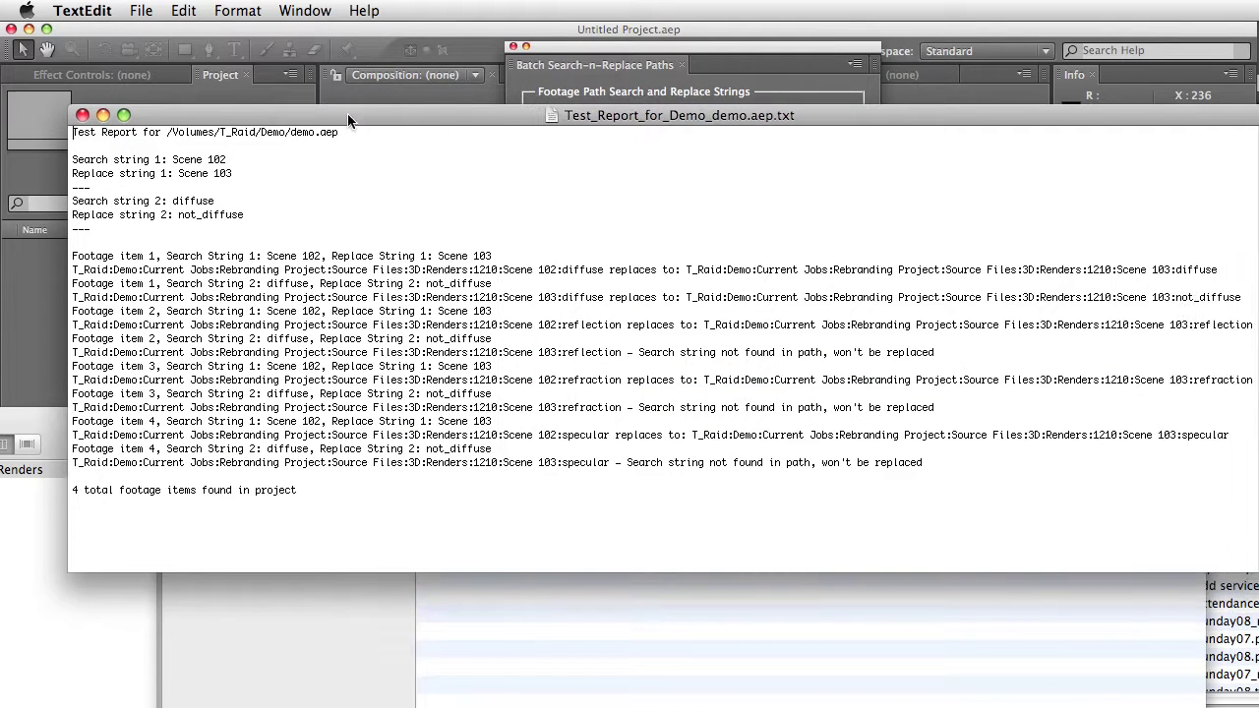
{"action": "left_click_drag", "start_coordinate": [348, 113], "coordinate": [334, 181]}
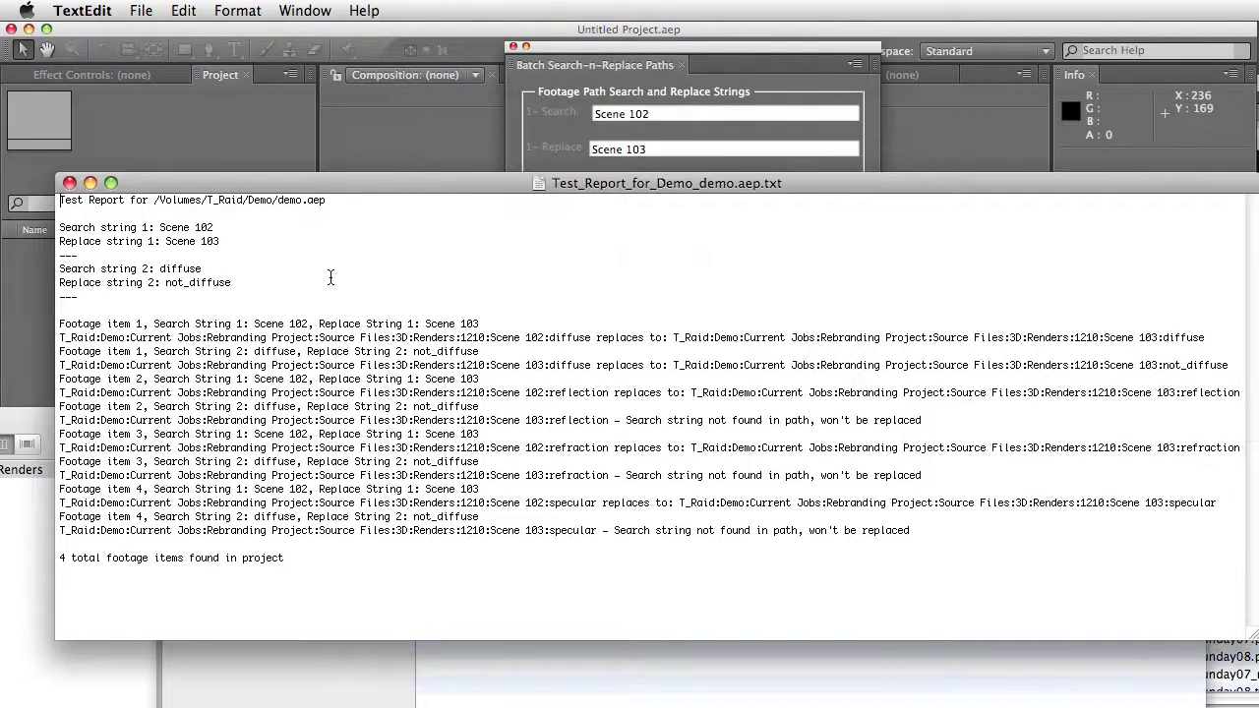
{"action": "left_click_drag", "start_coordinate": [185, 323], "coordinate": [370, 324]}
{"action": "left_click", "coordinate": [236, 325]}
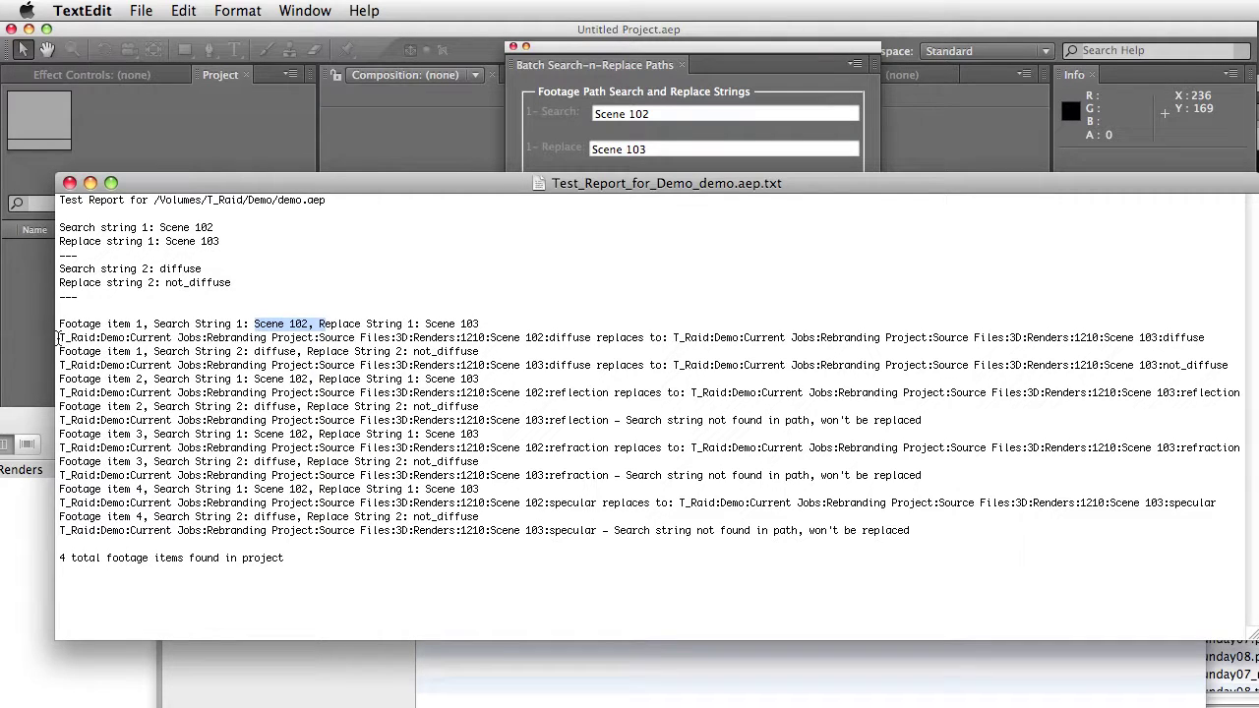
Verify the first footage path changes from Scene 102 to Scene 103.
{"action": "left_click_drag", "start_coordinate": [58, 338], "coordinate": [673, 334]}
{"action": "left_click", "coordinate": [536, 337]}
{"action": "double_click", "coordinate": [536, 337]}
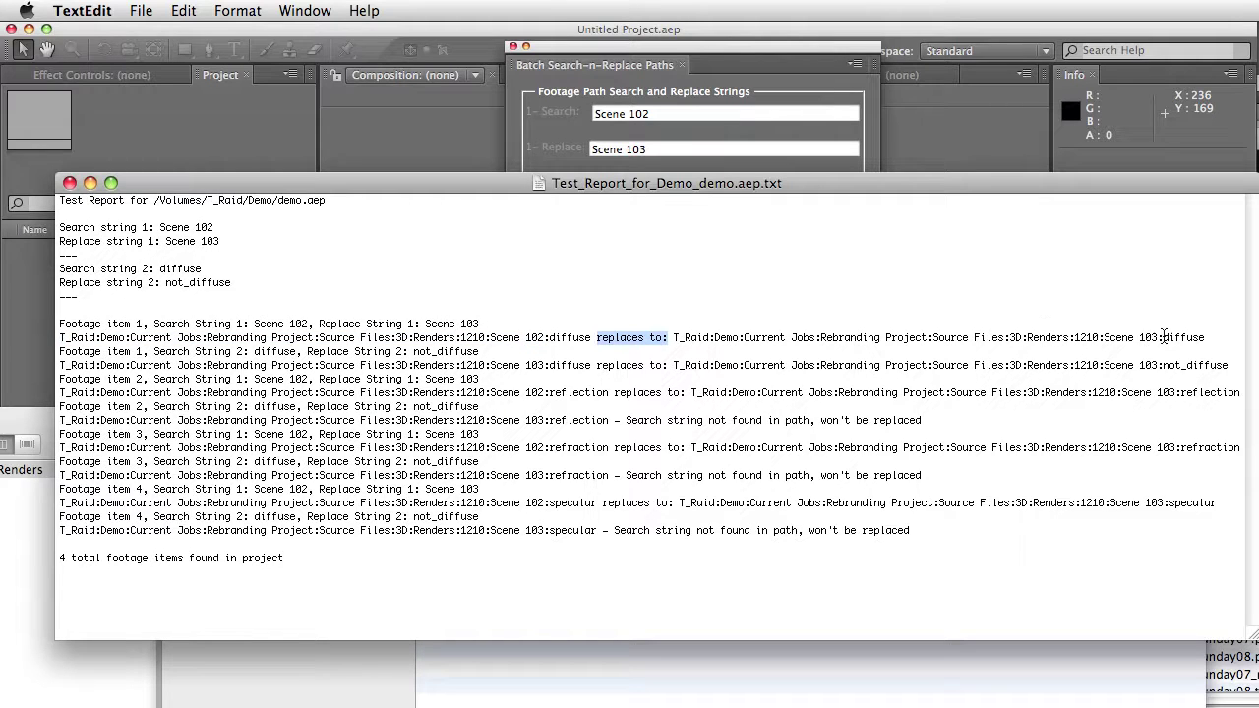
{"action": "left_click_drag", "start_coordinate": [1104, 337], "coordinate": [1161, 337]}
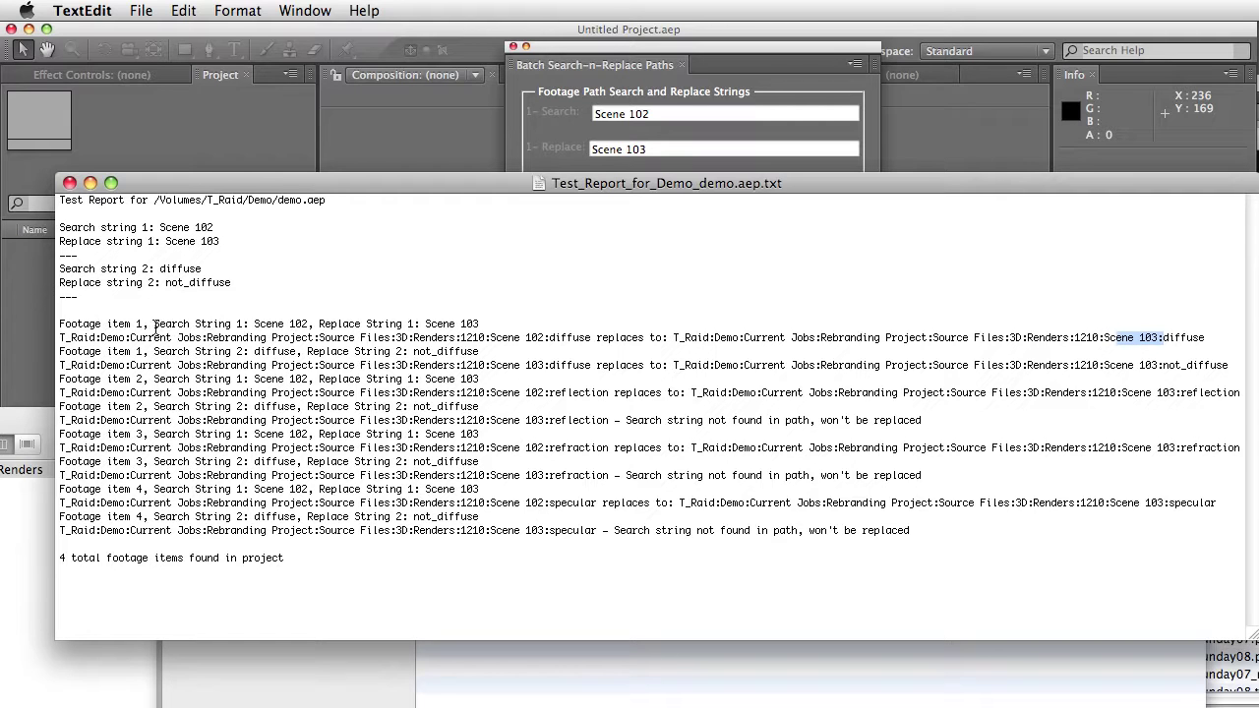
{"action": "left_click", "coordinate": [232, 351]}
Verify diffuse becomes not_diffuse in the second path, then close the report.
{"action": "left_click_drag", "start_coordinate": [548, 365], "coordinate": [599, 371]}
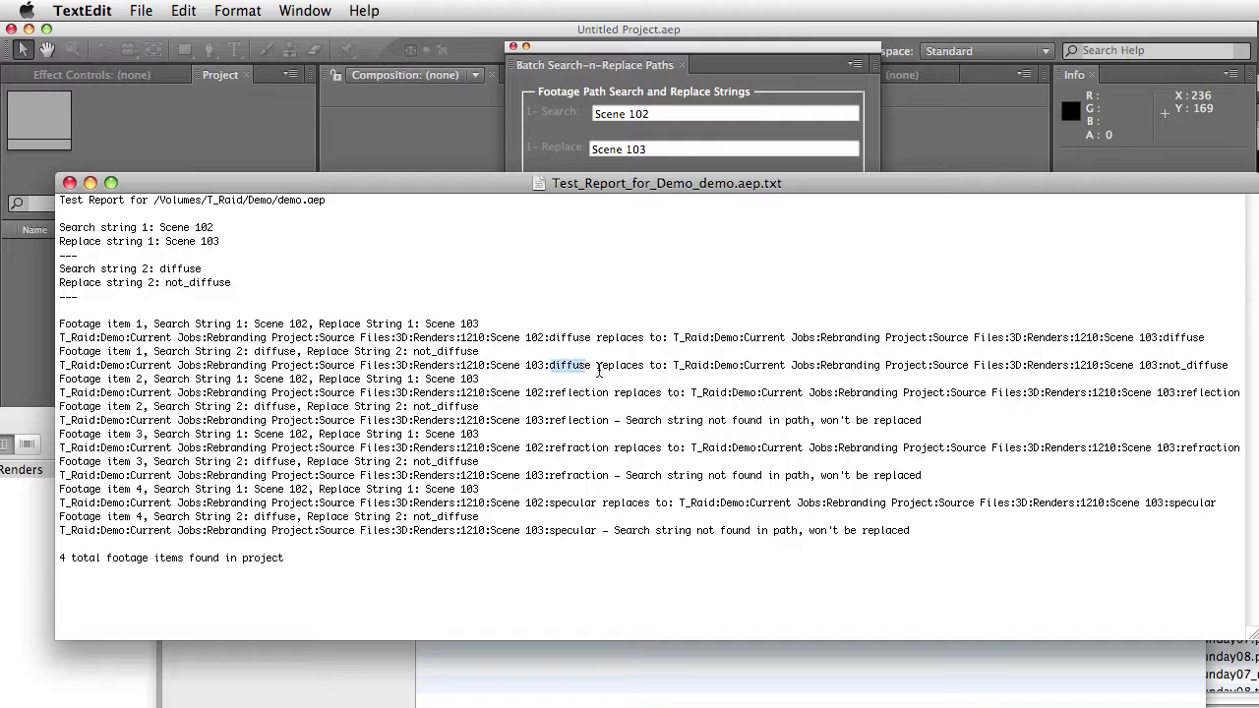
{"action": "left_click_drag", "start_coordinate": [1159, 365], "coordinate": [1201, 367]}
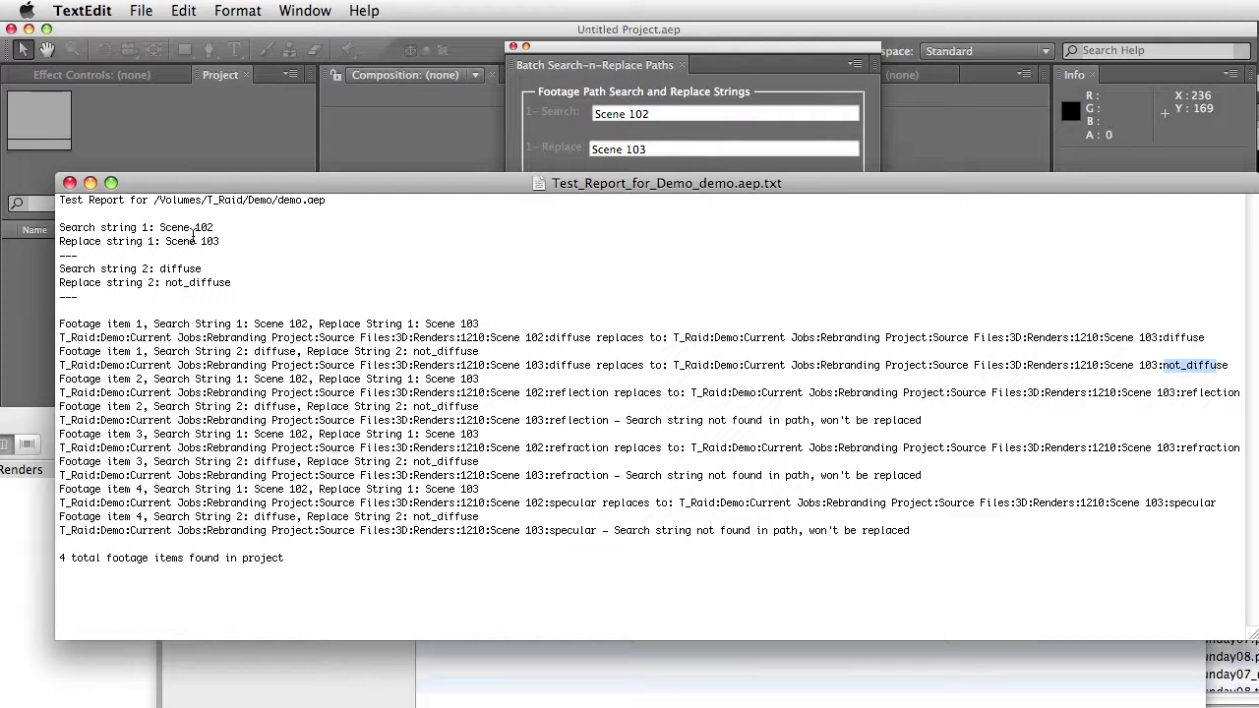
{"action": "left_click", "coordinate": [69, 183]}
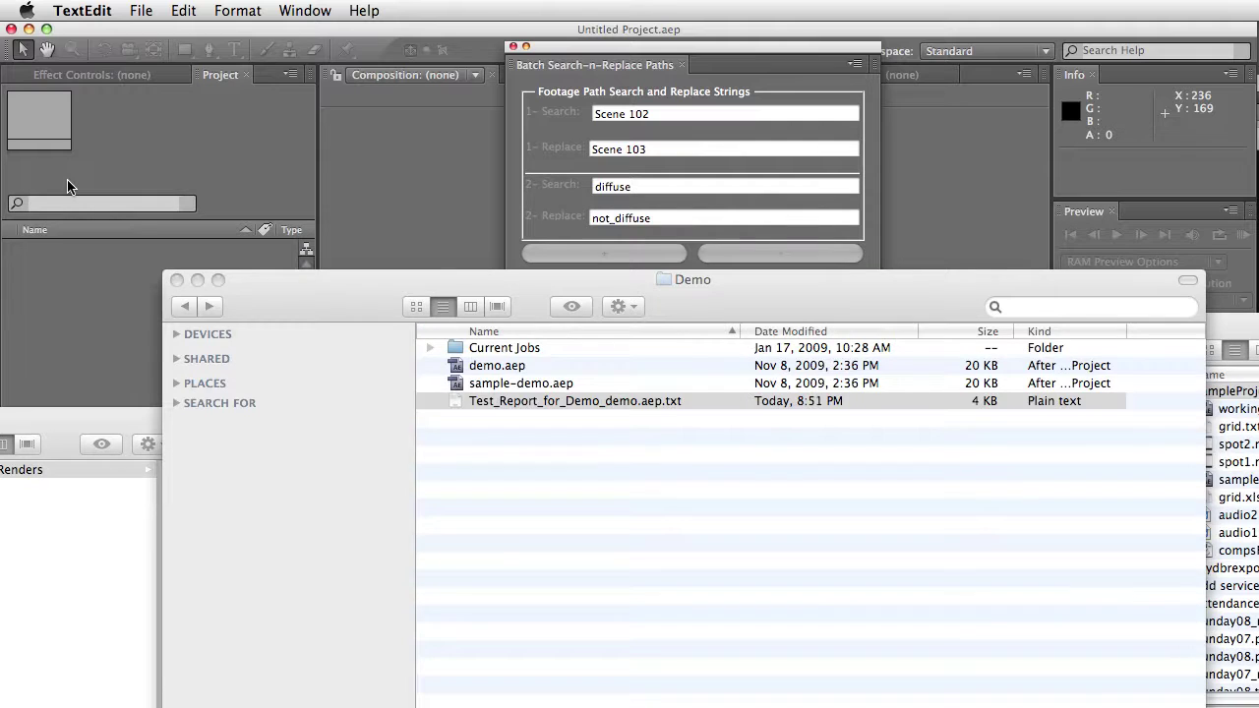
Run the Scene 102→103 and diffuse→not_diffuse replacement on the Demo folder with Test Mode off.
{"action": "left_click", "coordinate": [372, 261]}
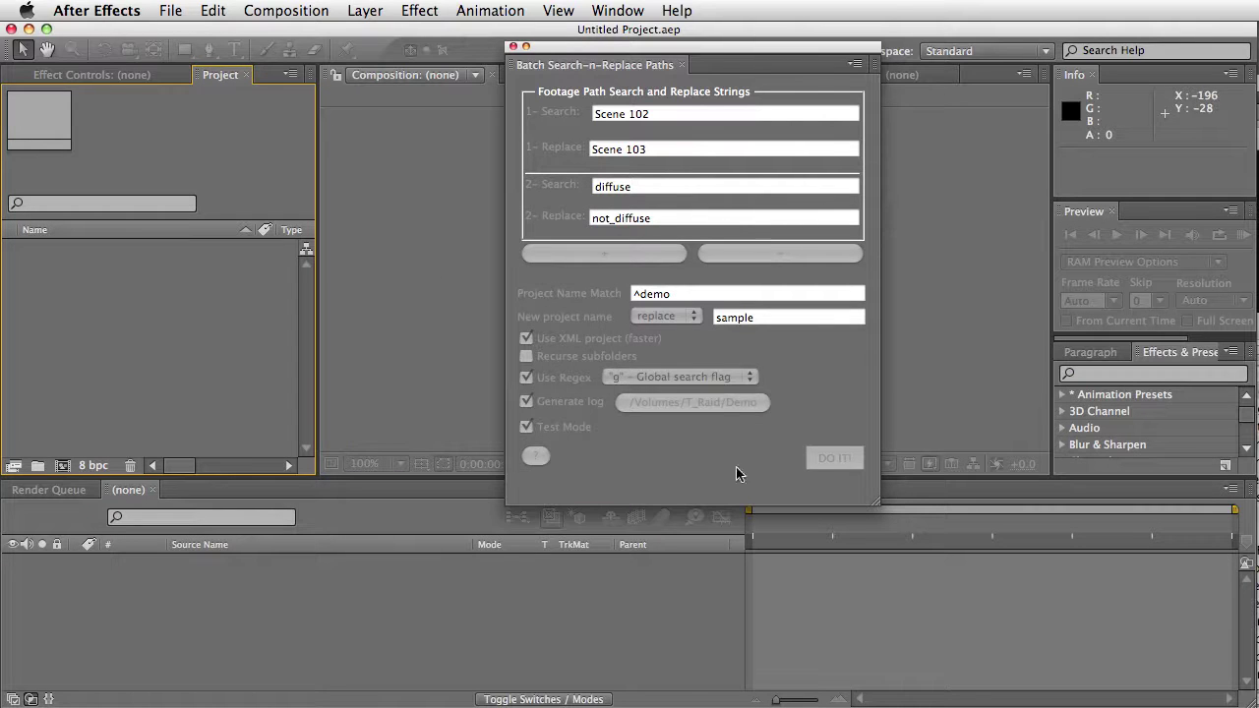
{"action": "left_click", "coordinate": [557, 429]}
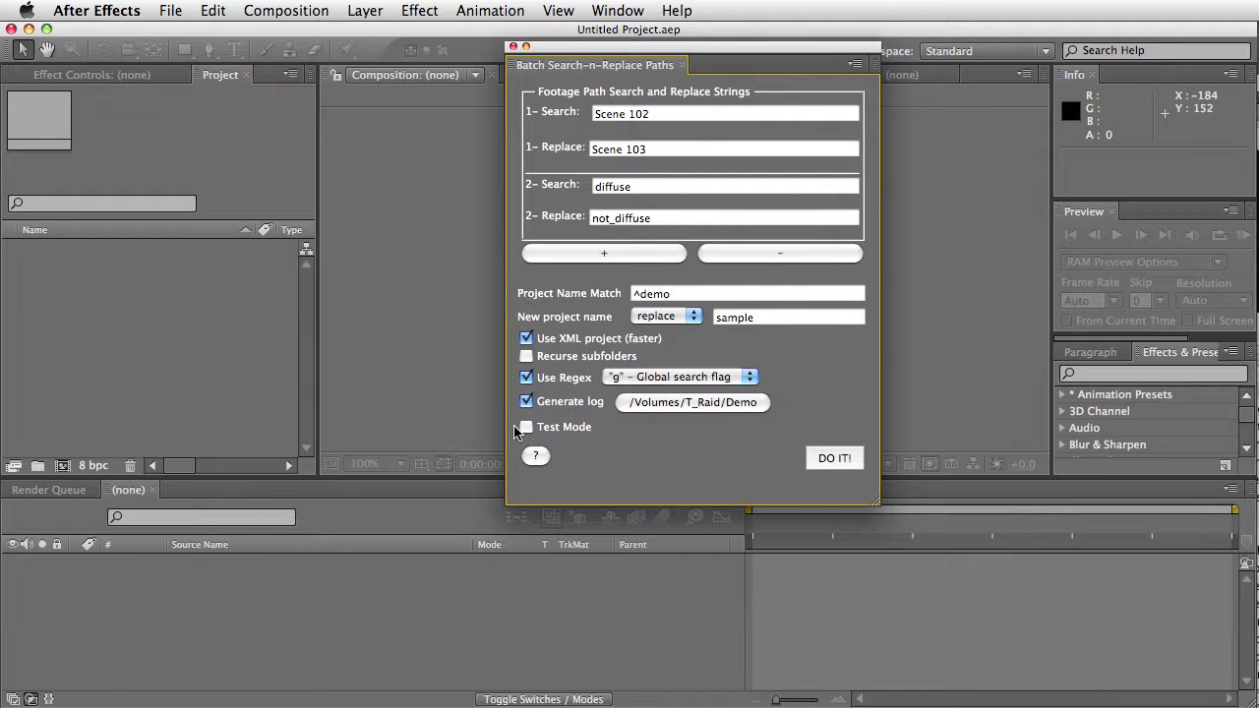
{"action": "left_click", "coordinate": [843, 459]}
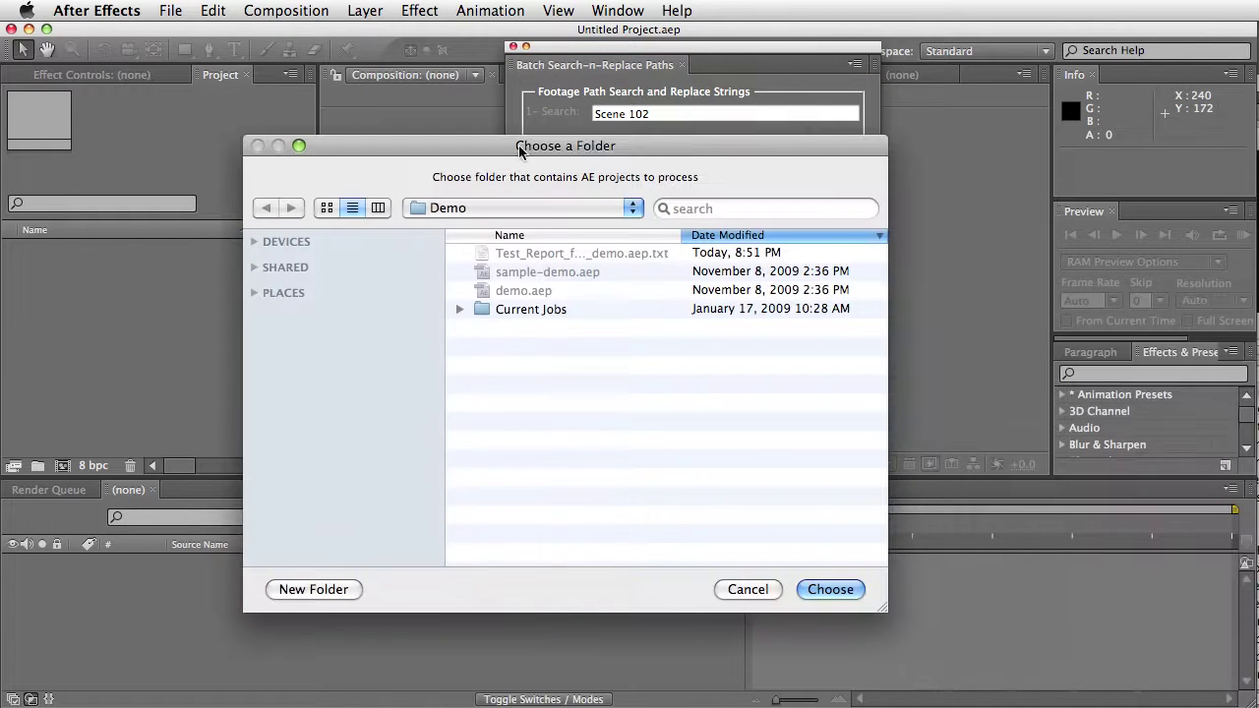
{"action": "left_click", "coordinate": [834, 588]}
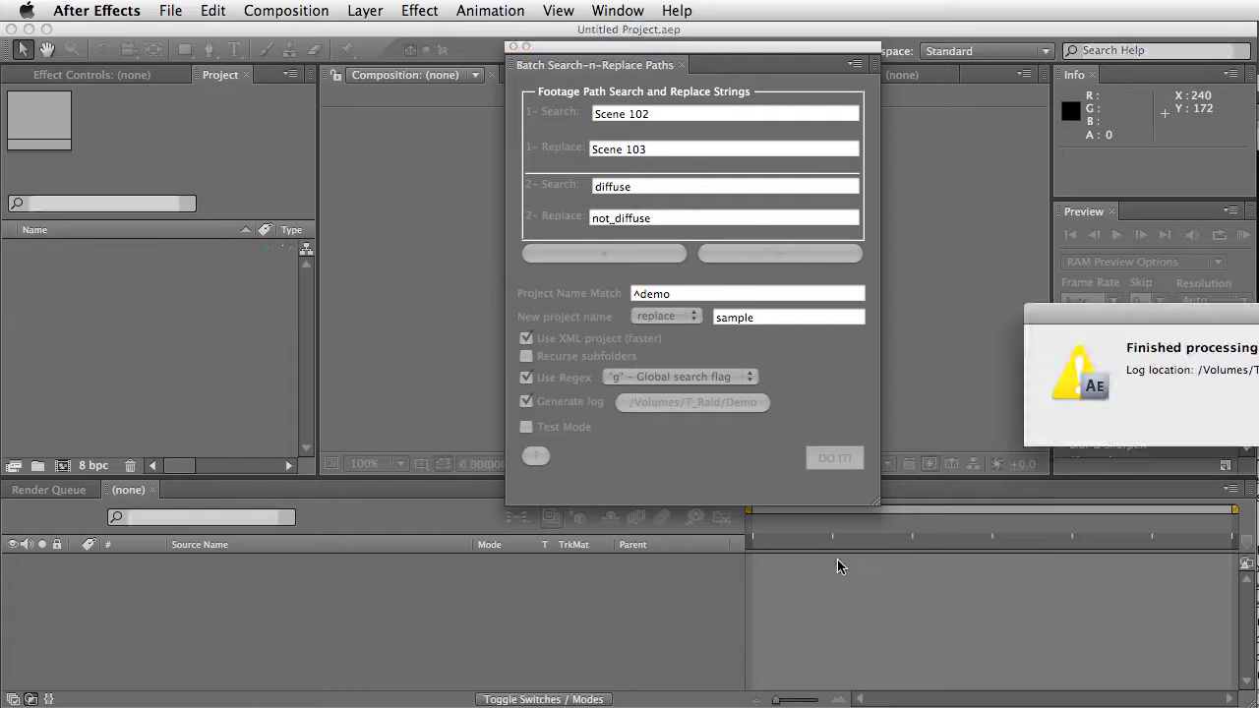
{"action": "key", "text": "Return"}
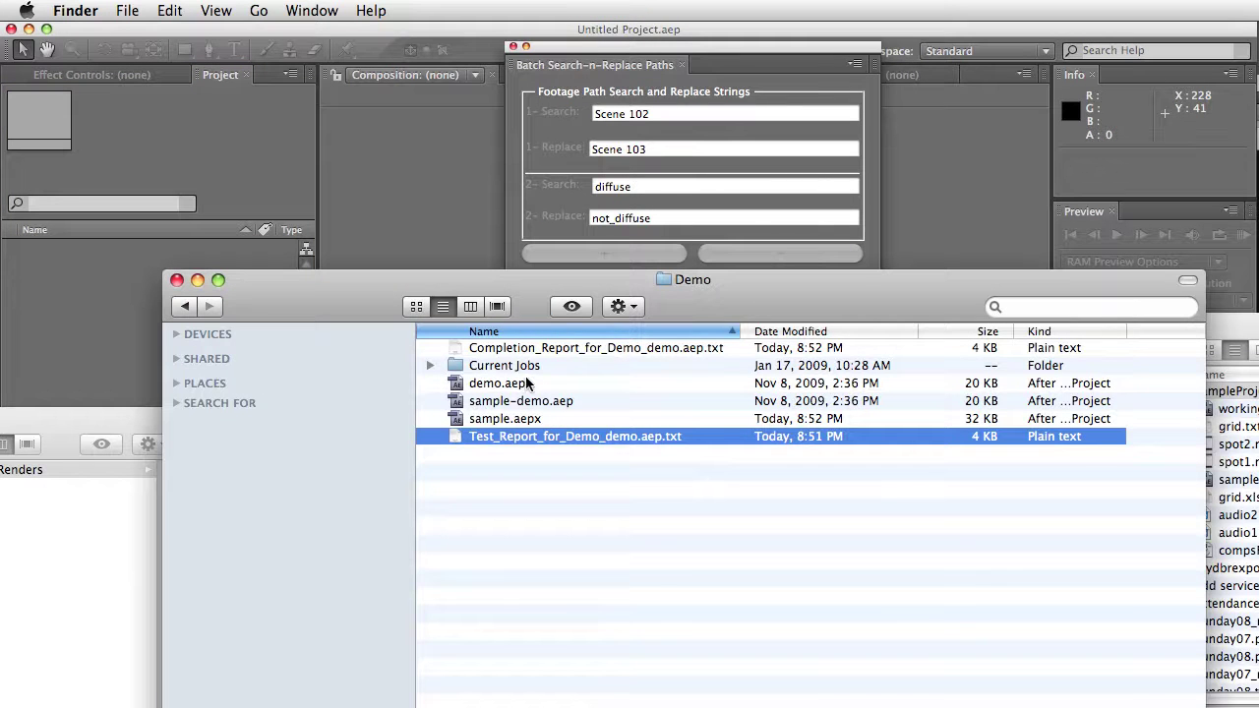
Open the new sample.aepx from the Demo folder in After Effects.
{"action": "left_click", "coordinate": [517, 490]}
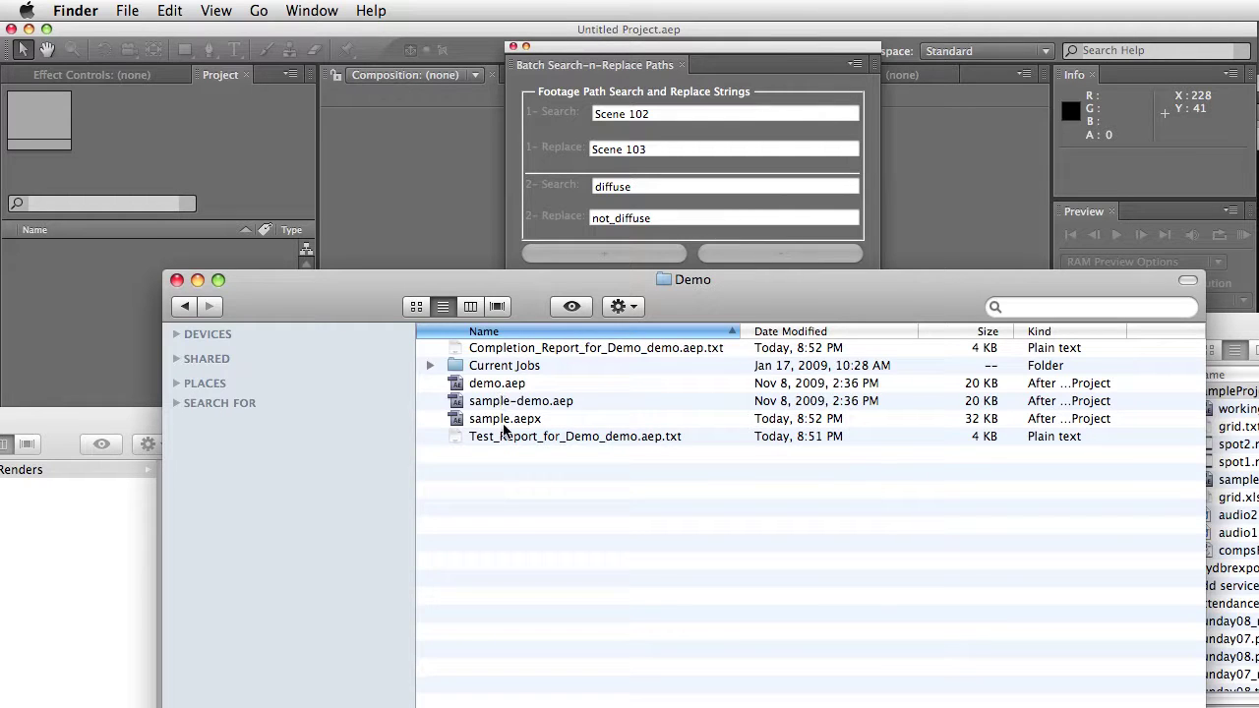
{"action": "left_click", "coordinate": [485, 387]}
{"action": "left_click", "coordinate": [483, 421]}
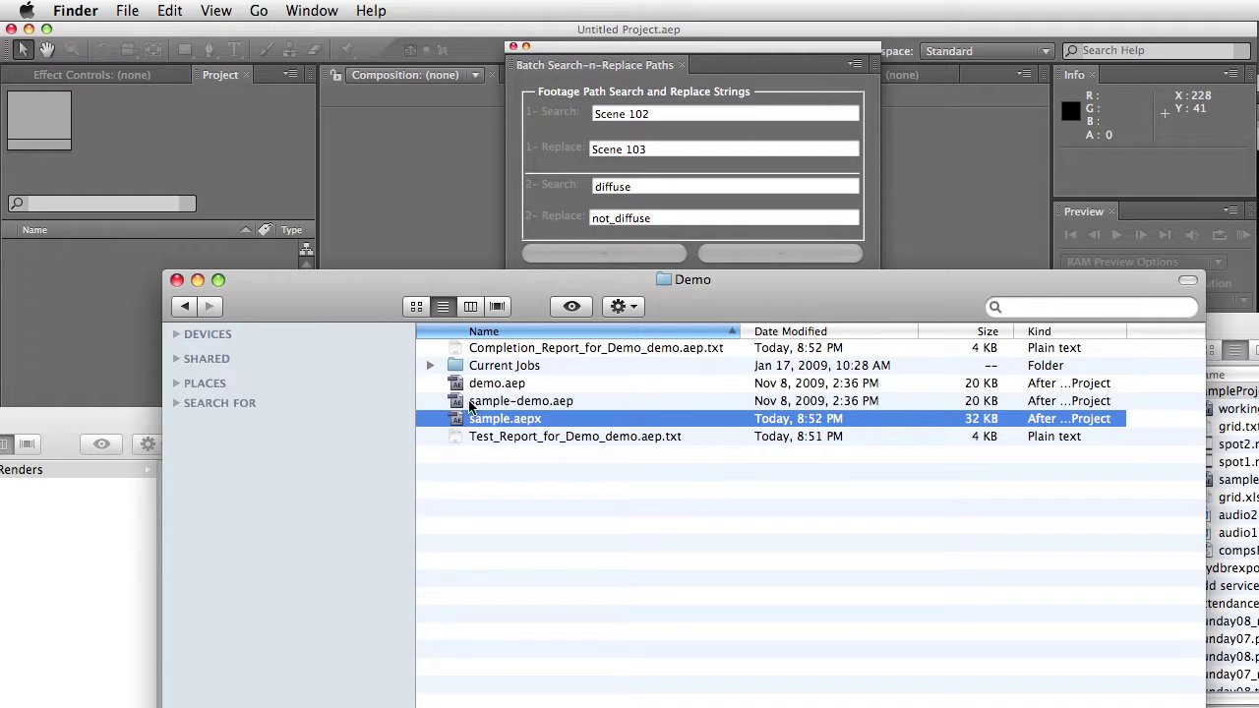
{"action": "double_click", "coordinate": [521, 420]}
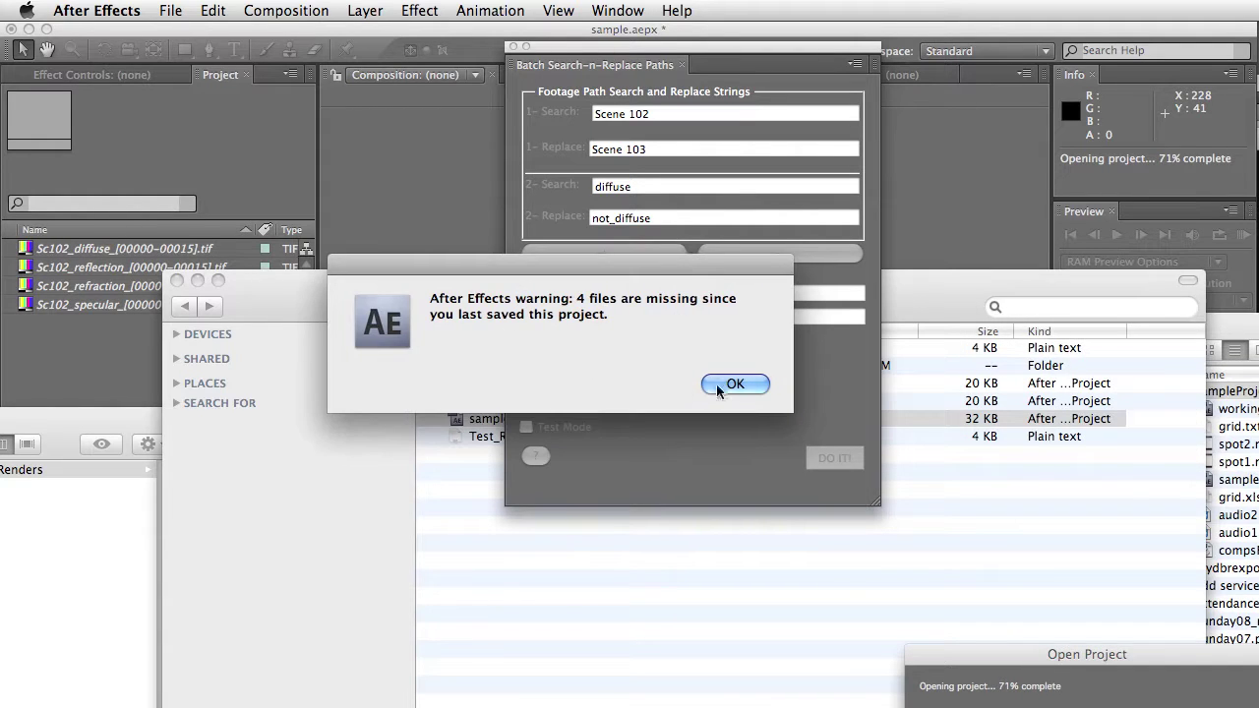
Dismiss the missing-files warning and widen the Project panel to show the Sc102 footage details.
{"action": "left_click", "coordinate": [734, 386]}
{"action": "left_click", "coordinate": [116, 268]}
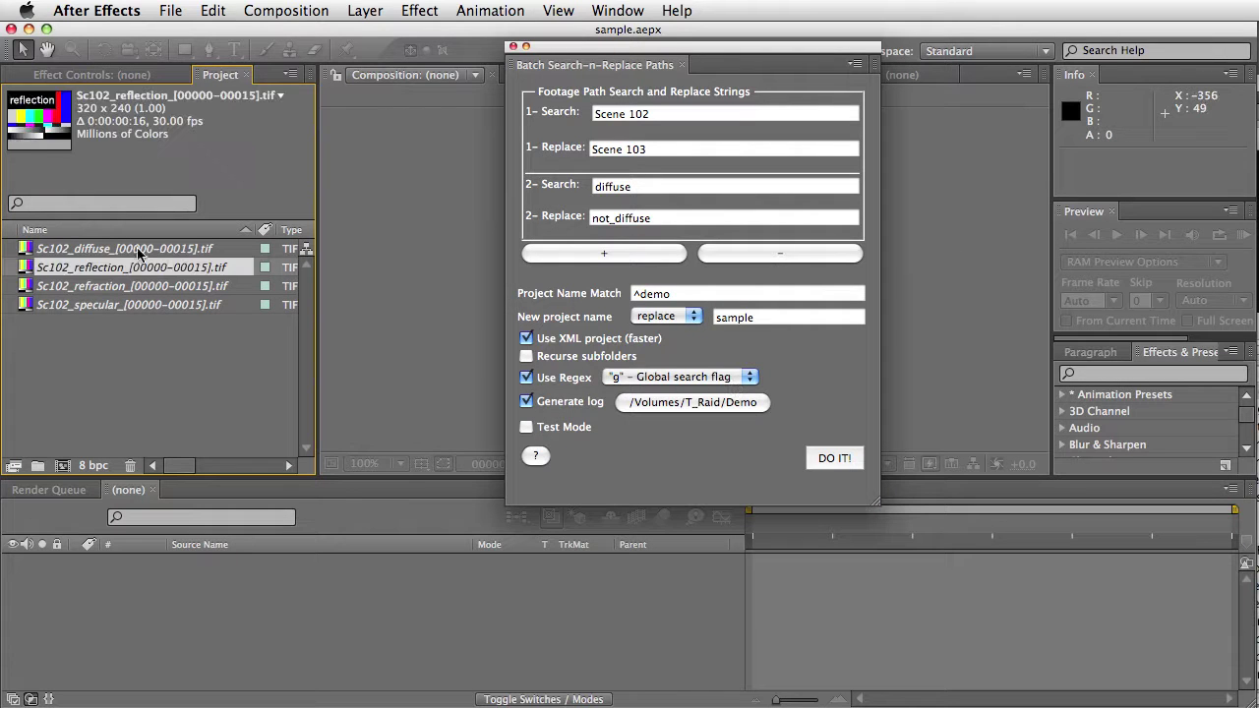
{"action": "left_click", "coordinate": [118, 249]}
{"action": "left_click_drag", "start_coordinate": [316, 295], "coordinate": [444, 293]}
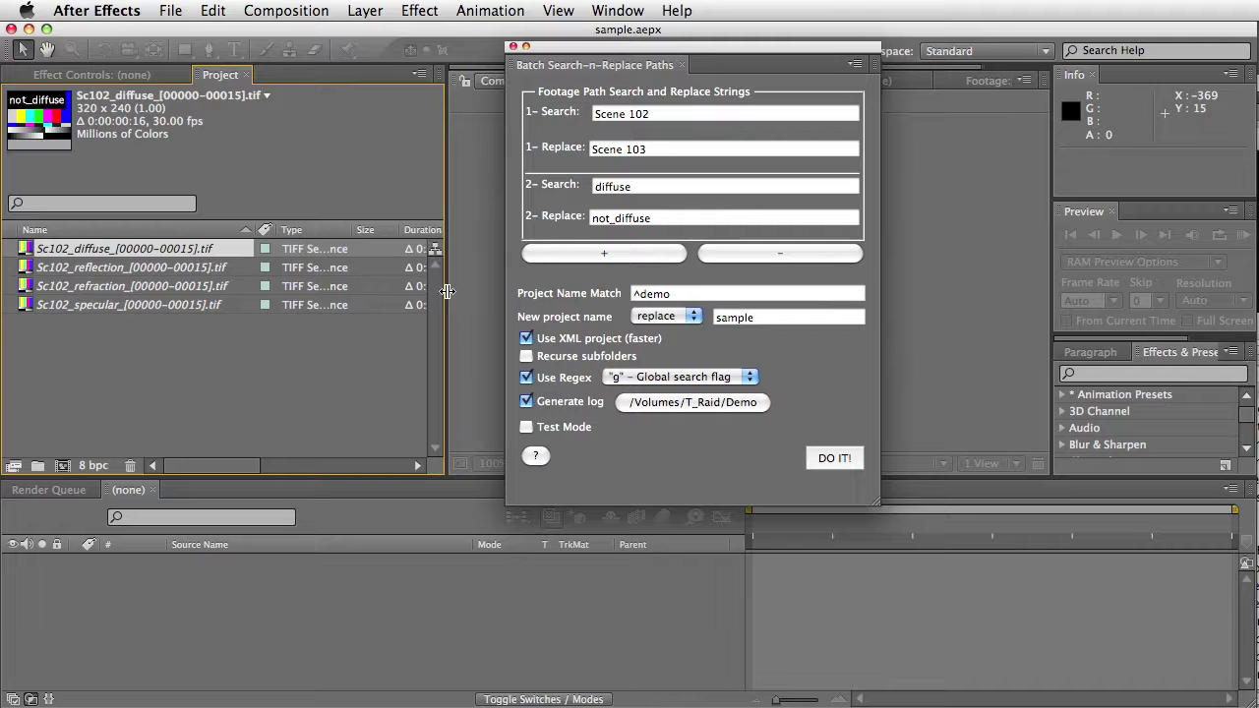
Expand the File Path column to show the Scene 103 and not_diffuse paths, then recentre the Batch panel.
{"action": "left_click_drag", "start_coordinate": [605, 65], "coordinate": [472, 643]}
{"action": "left_click_drag", "start_coordinate": [446, 378], "coordinate": [1100, 350]}
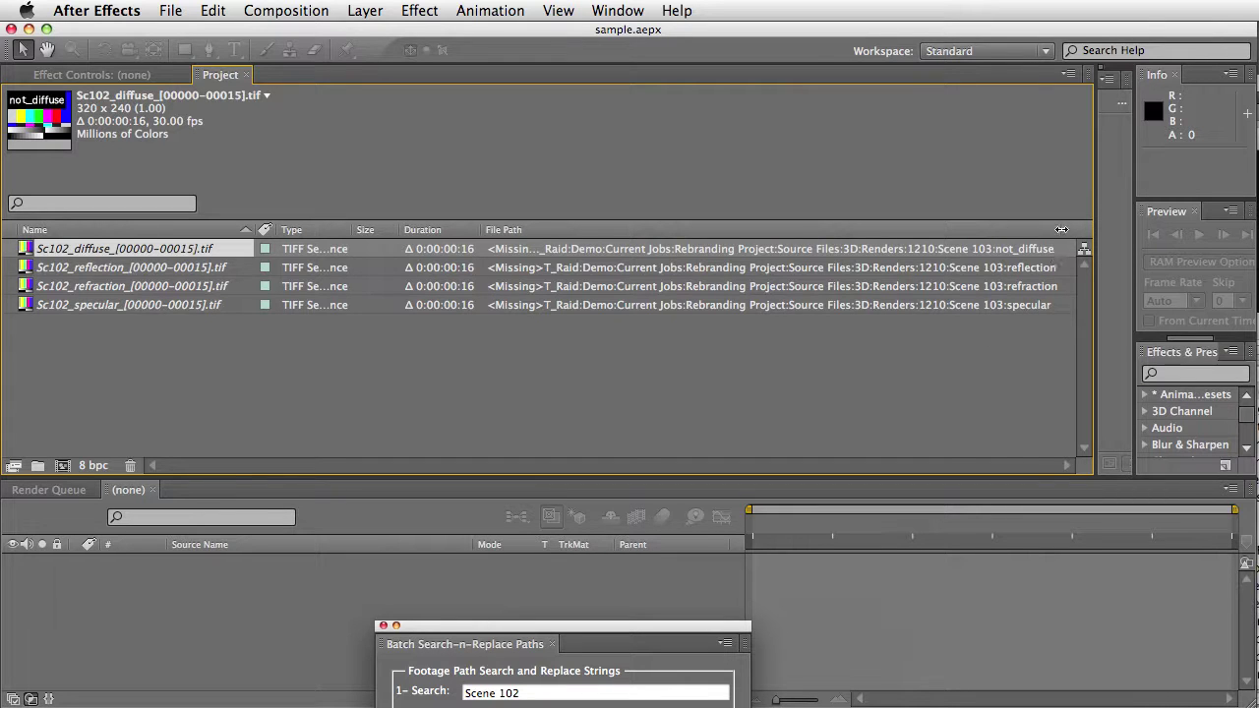
{"action": "left_click_drag", "start_coordinate": [1063, 230], "coordinate": [1078, 229]}
{"action": "left_click_drag", "start_coordinate": [1098, 280], "coordinate": [1139, 280]}
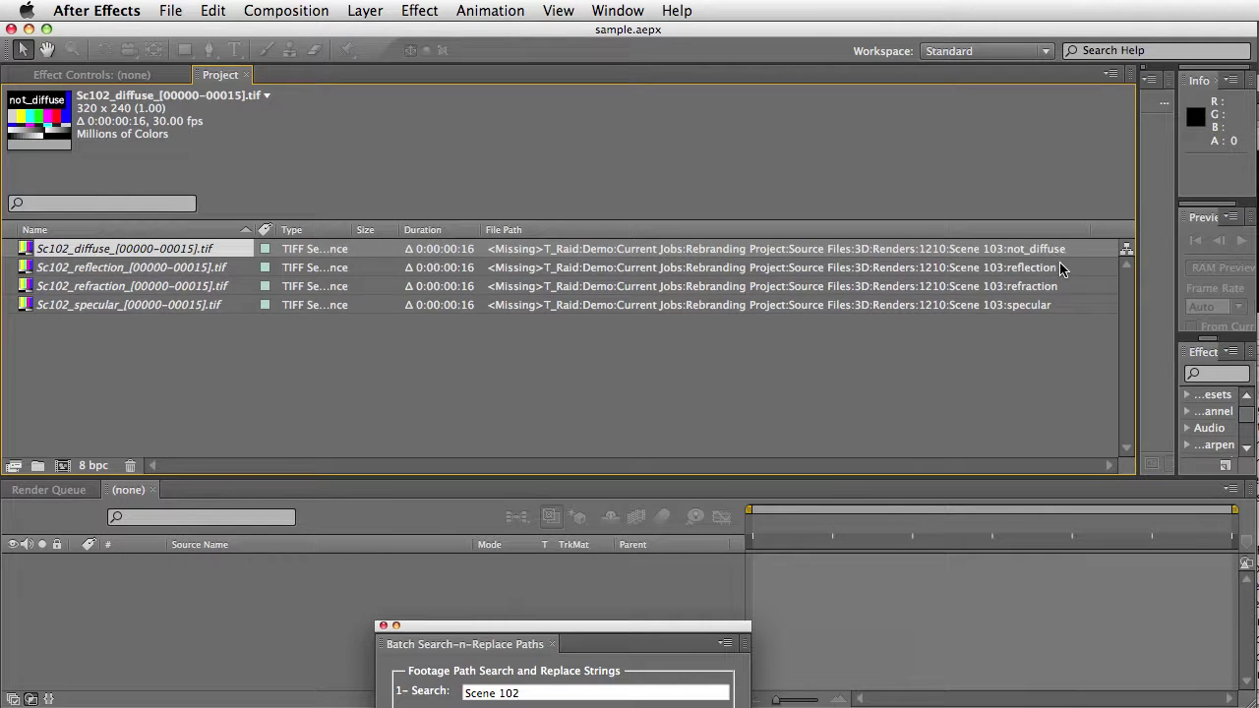
{"action": "left_click_drag", "start_coordinate": [500, 632], "coordinate": [582, 144]}
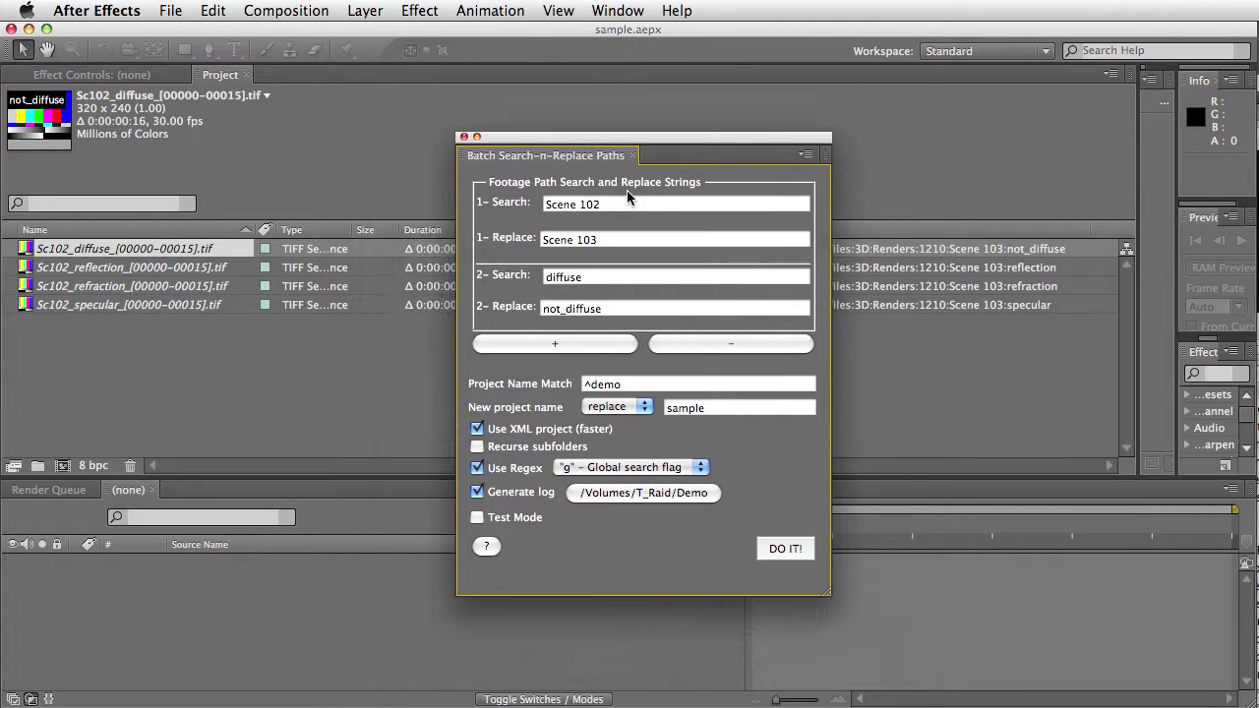